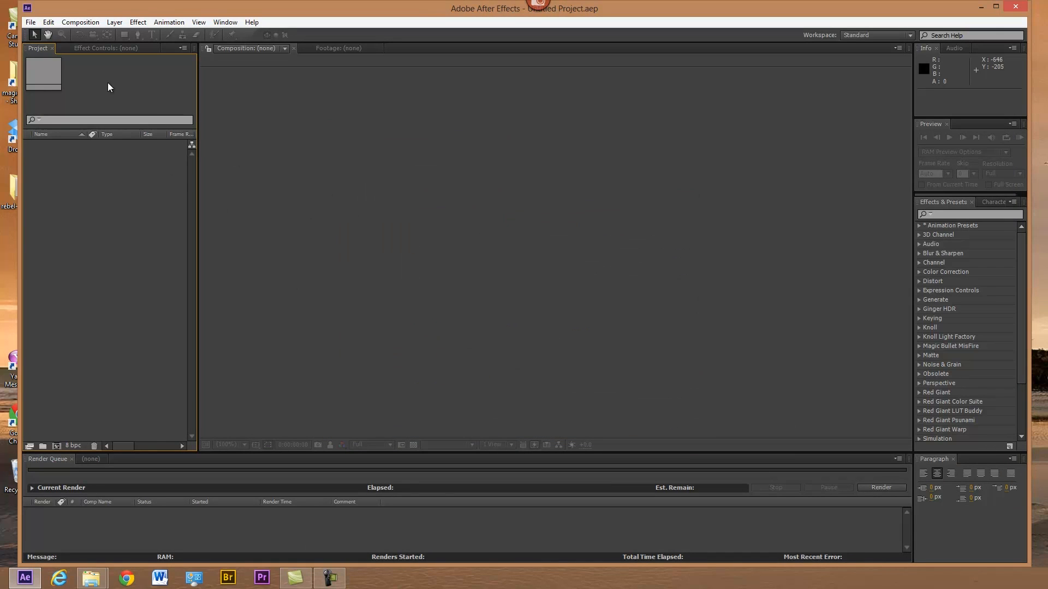
click(31, 23)
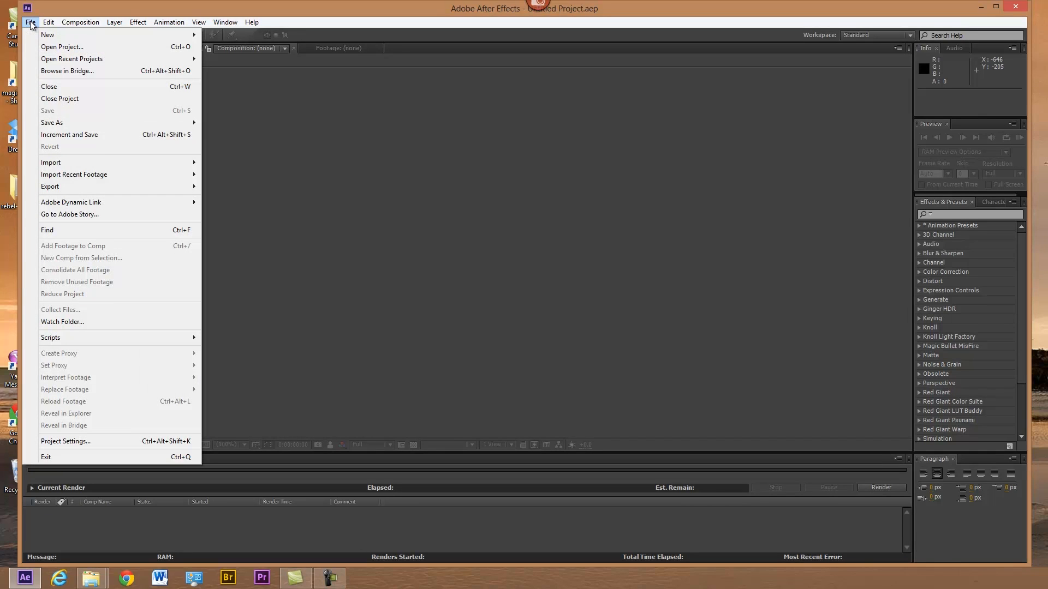
mouse_move(171, 165)
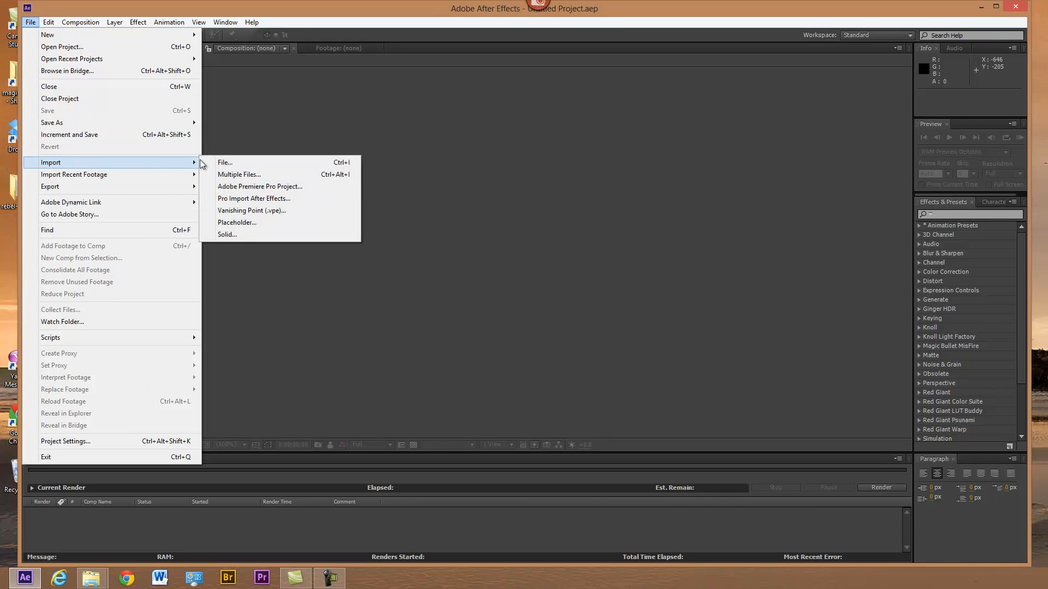
click(242, 166)
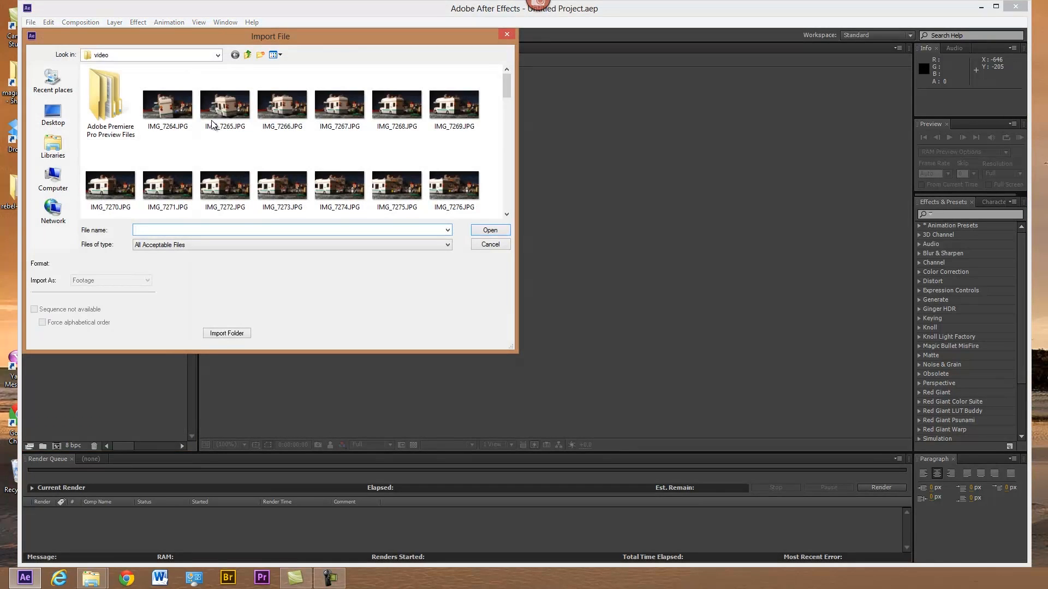
click(217, 55)
click(129, 137)
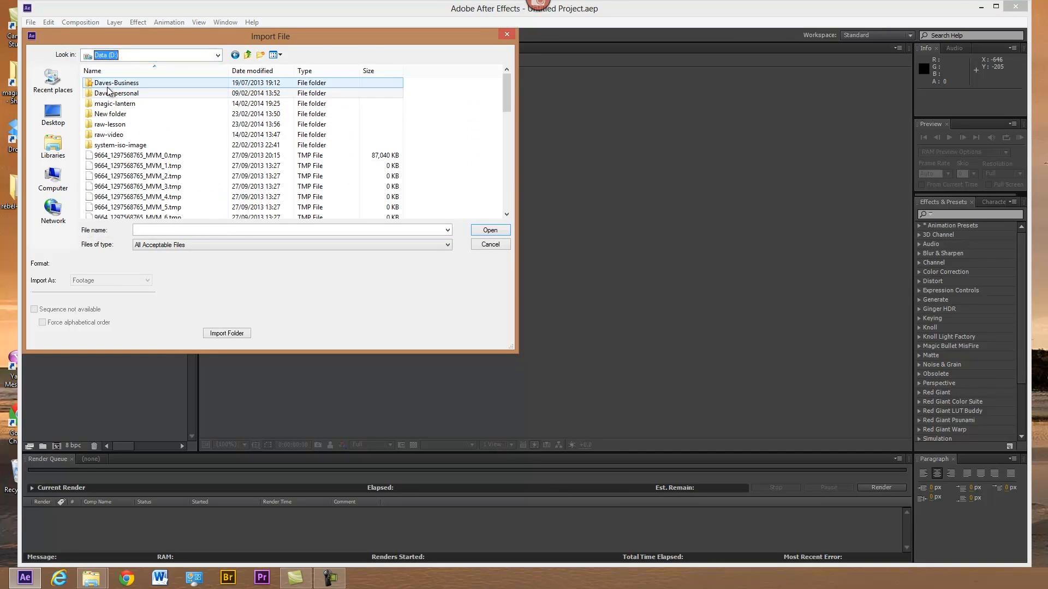
double_click(93, 127)
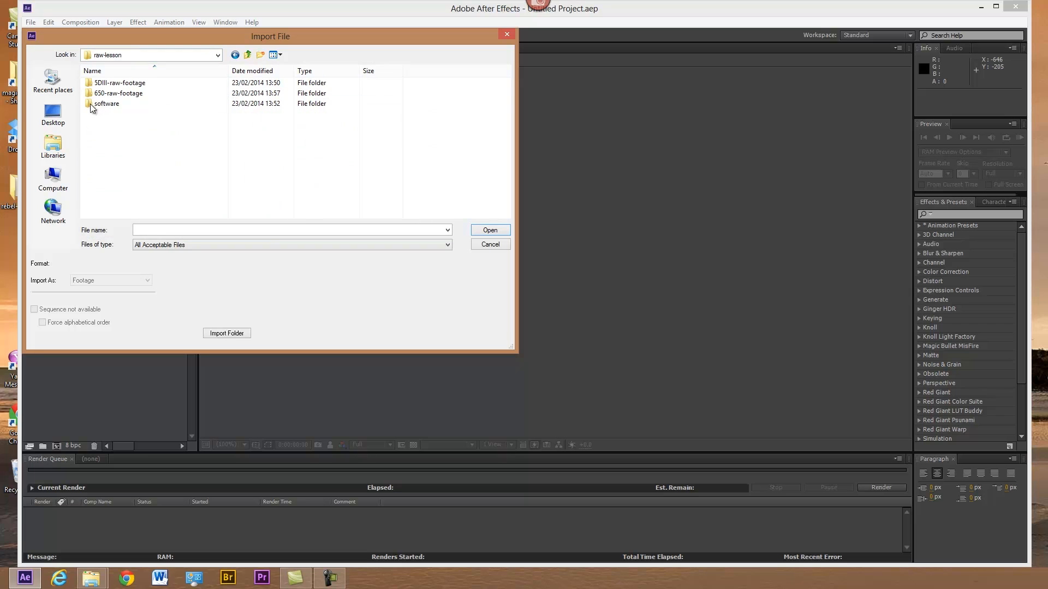
double_click(94, 84)
double_click(93, 84)
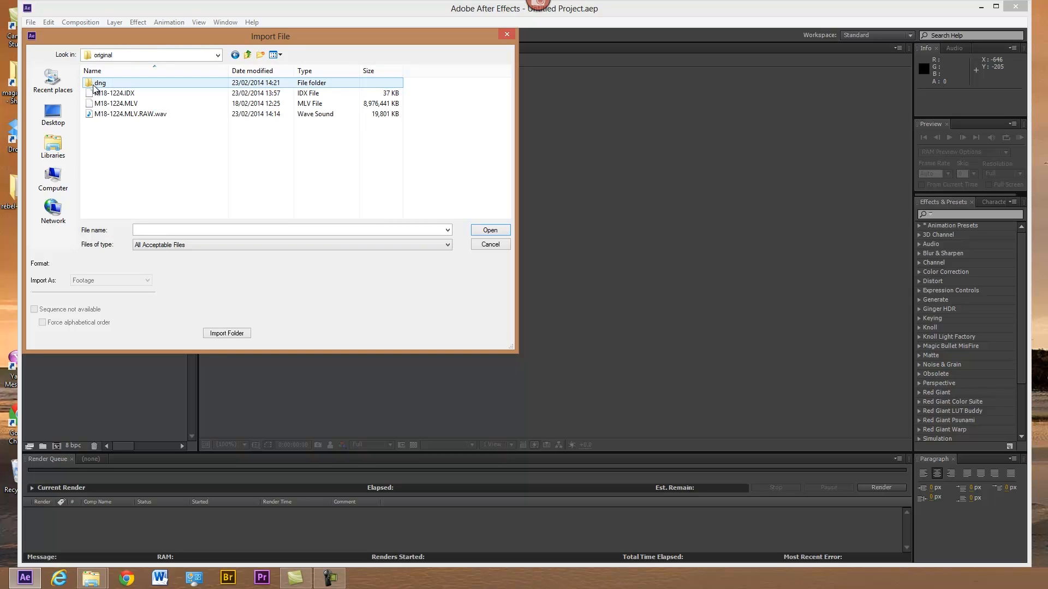
double_click(95, 86)
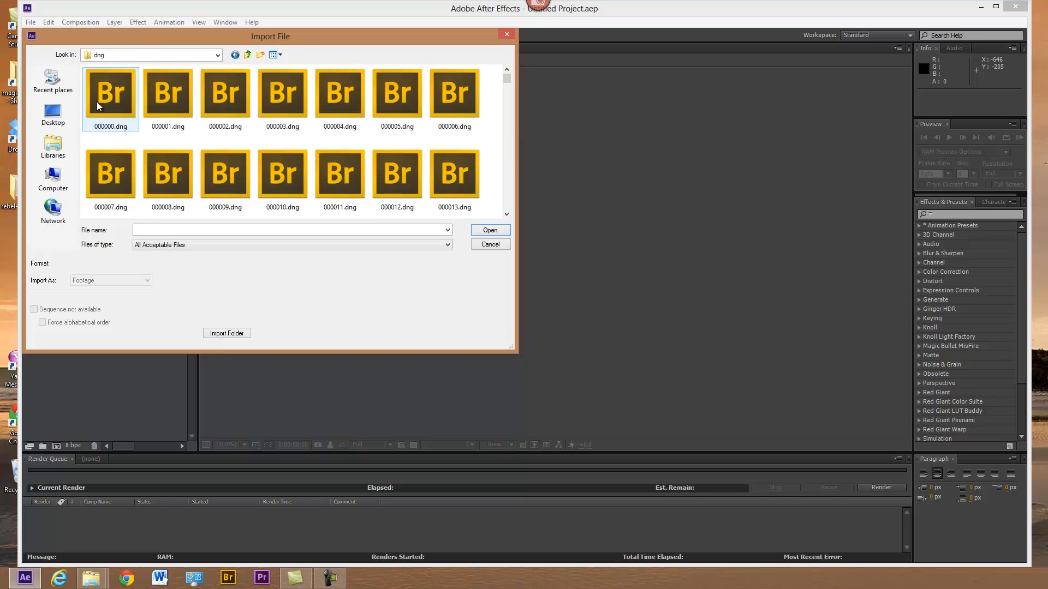
click(108, 98)
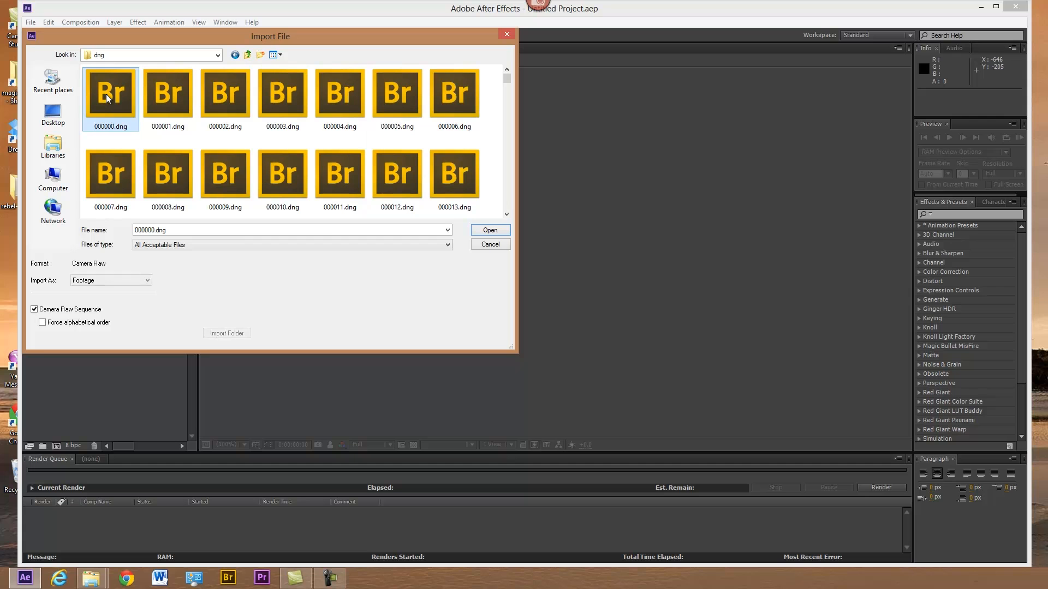
click(496, 231)
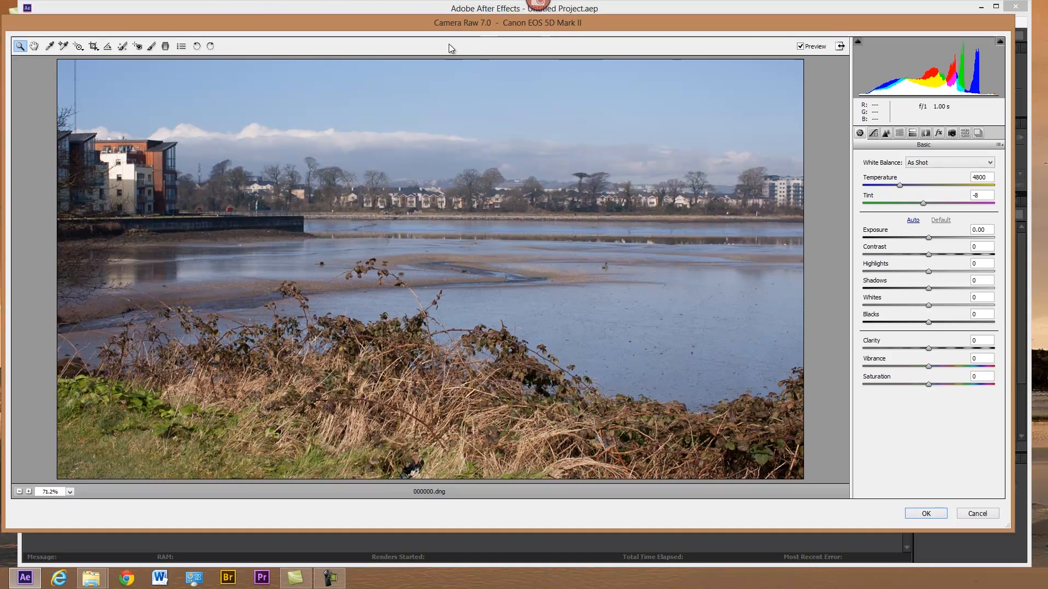
mouse_move(440, 20)
mouse_down()
mouse_move(446, 51)
mouse_move(457, 28)
mouse_up()
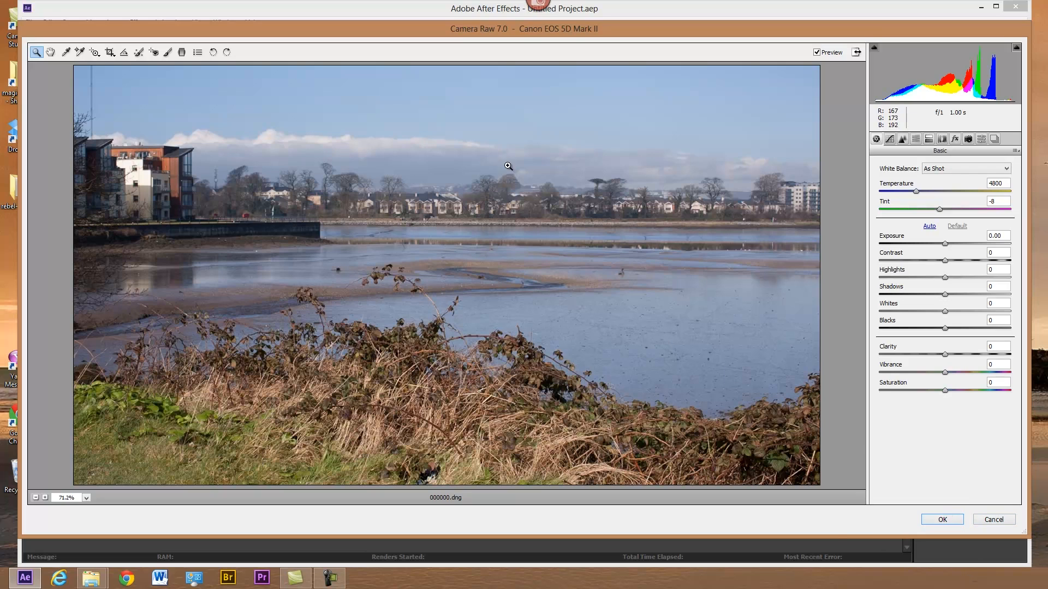
click(992, 520)
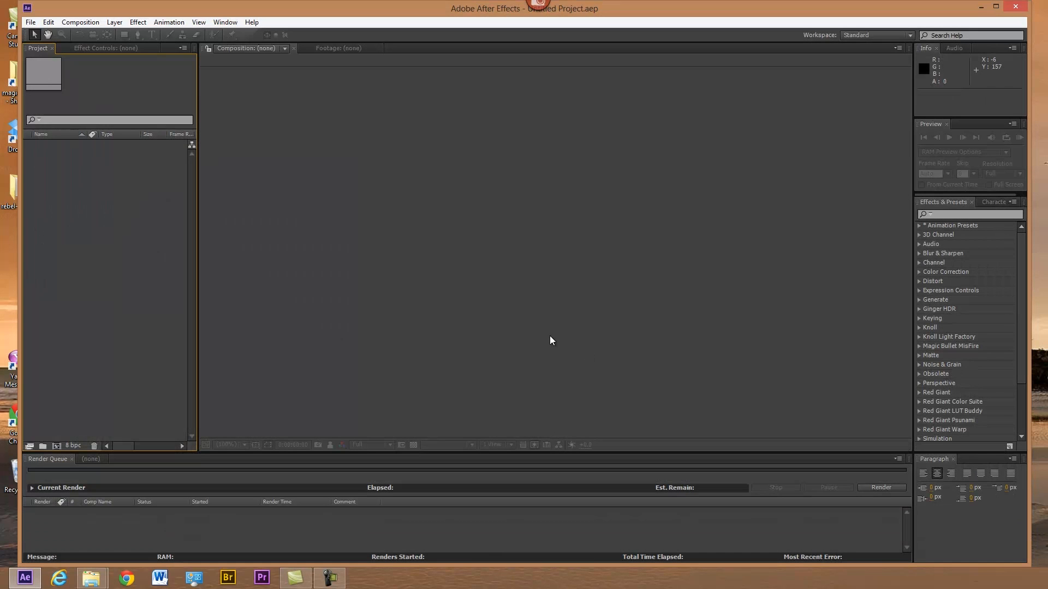
Switch to Adobe Bridge and open the folder raw-lesson/5DIII-raw-footage/original/dng on the Data (D:) drive.
click(1016, 7)
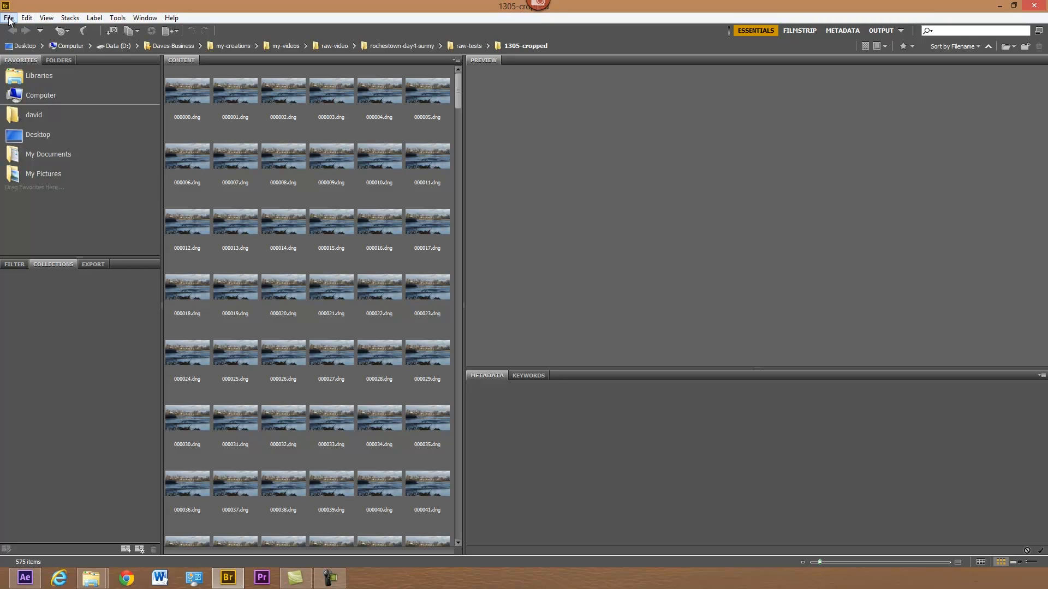
click(20, 95)
double_click(227, 94)
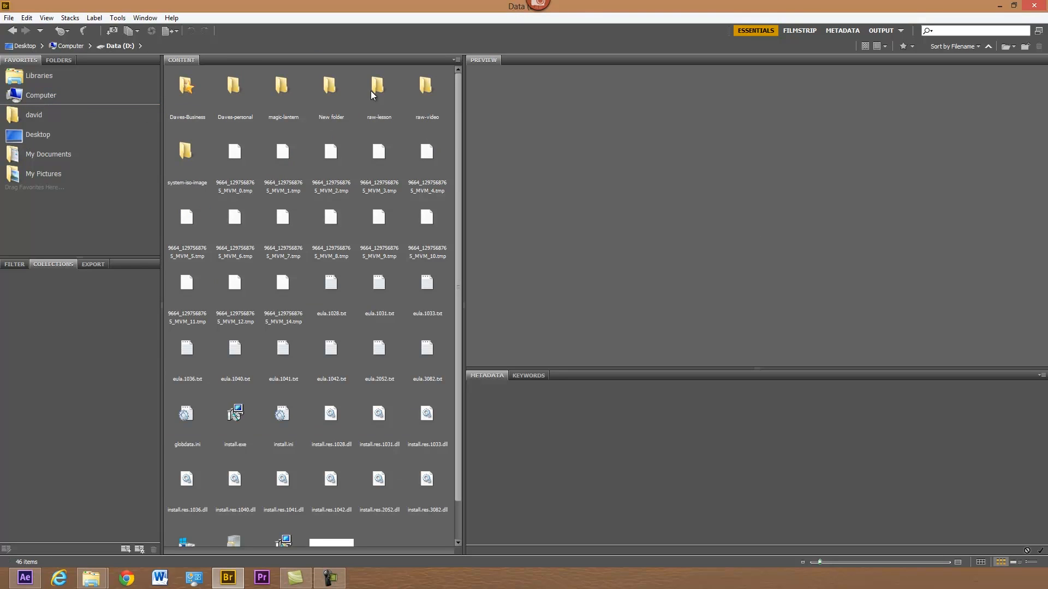
double_click(378, 87)
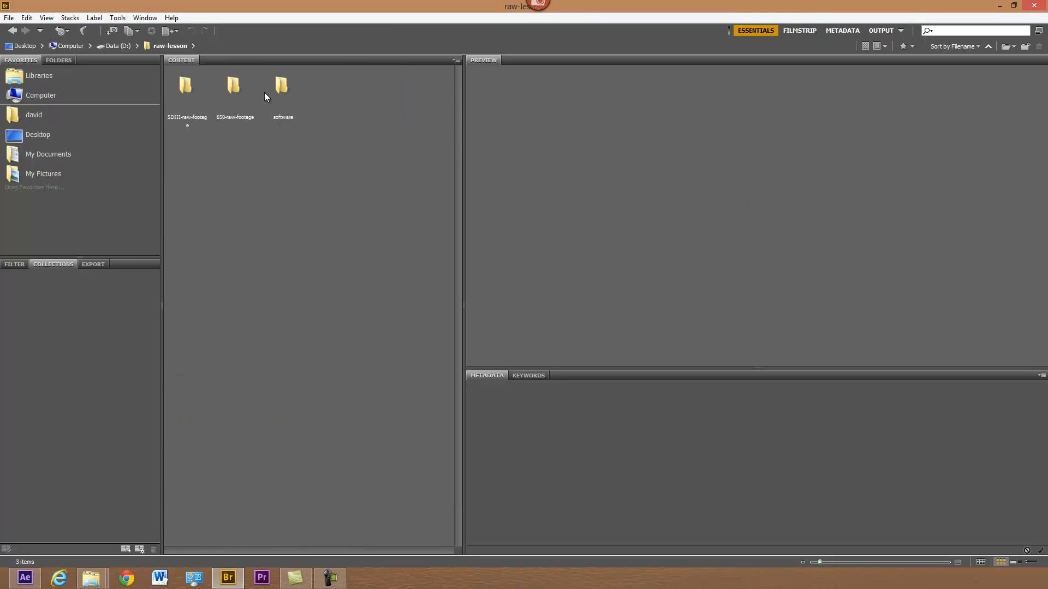
double_click(191, 90)
double_click(185, 91)
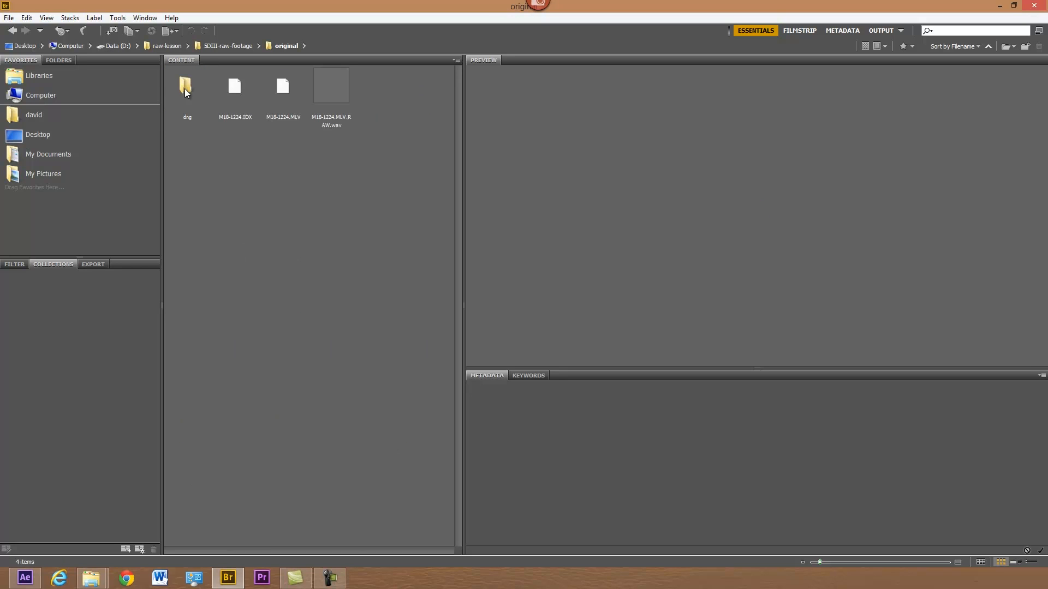
double_click(185, 90)
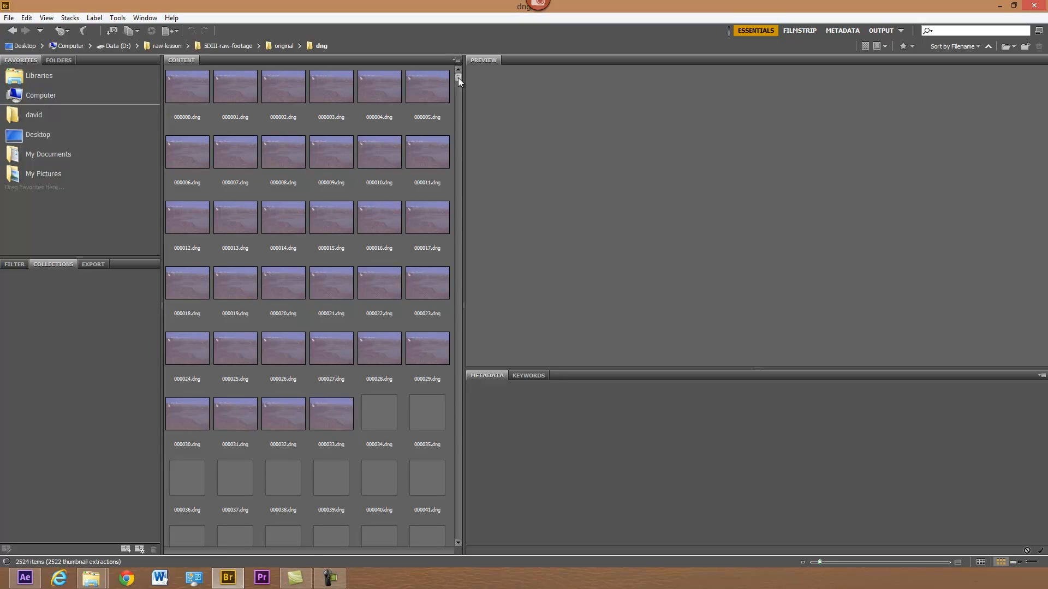
Look through the DNG sequence for a frame with the man in the shot and select 000218.dng.
drag(458, 77, 466, 106)
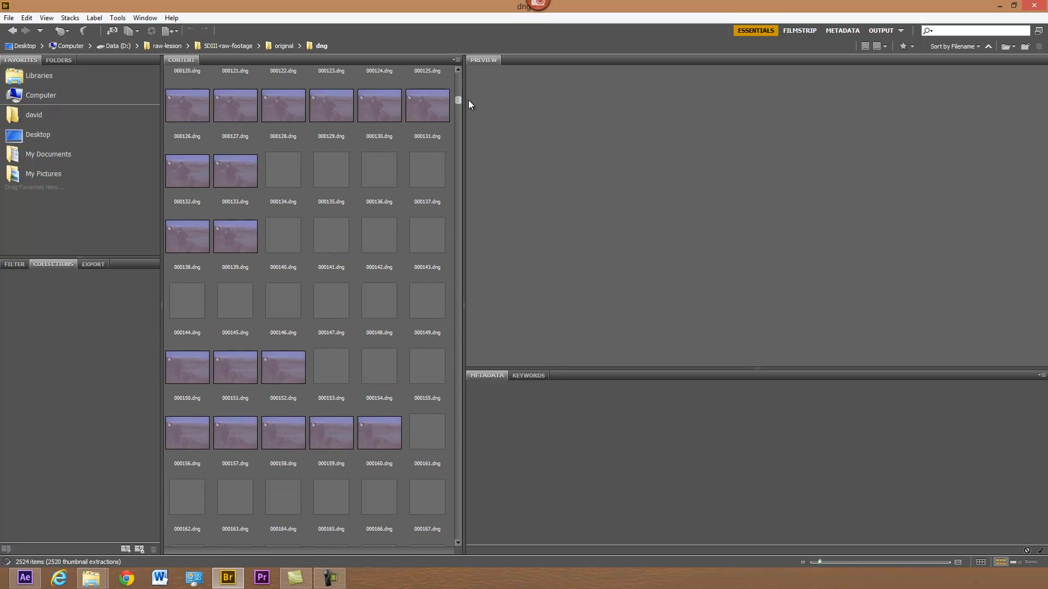
drag(468, 107, 464, 87)
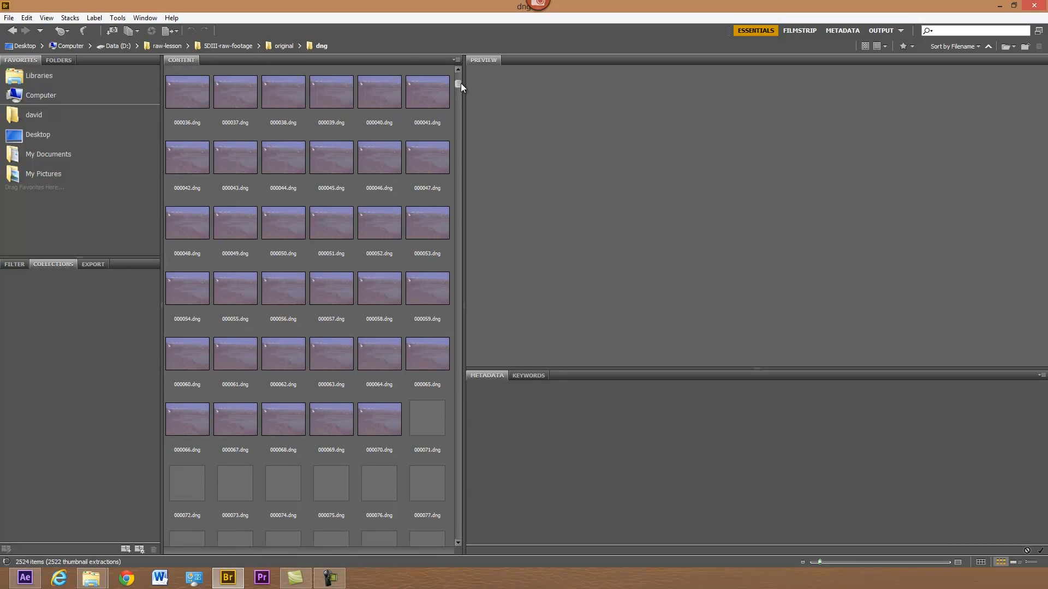
drag(459, 84, 458, 90)
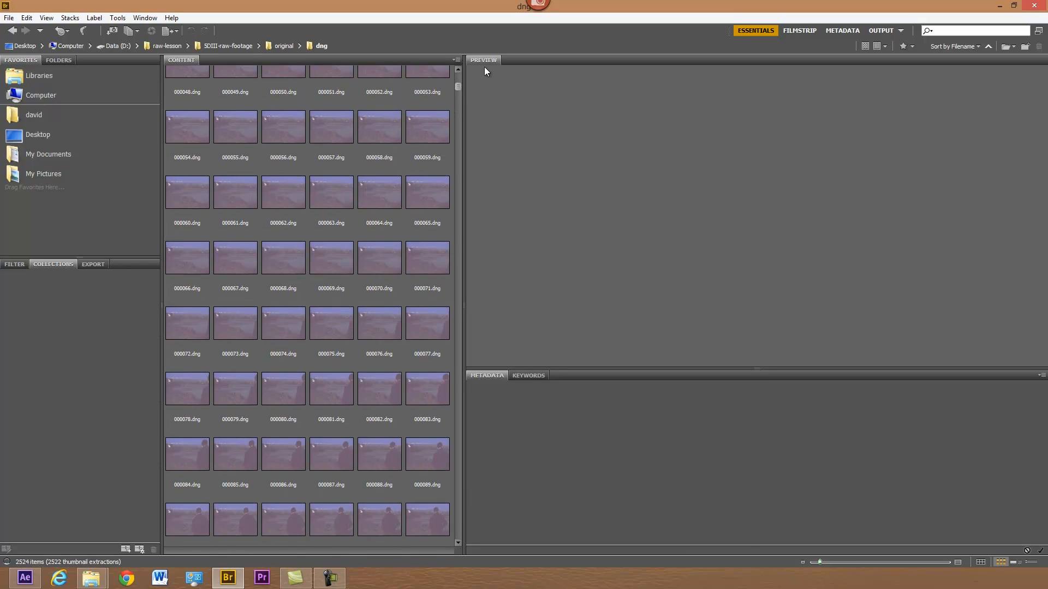
drag(458, 83, 456, 77)
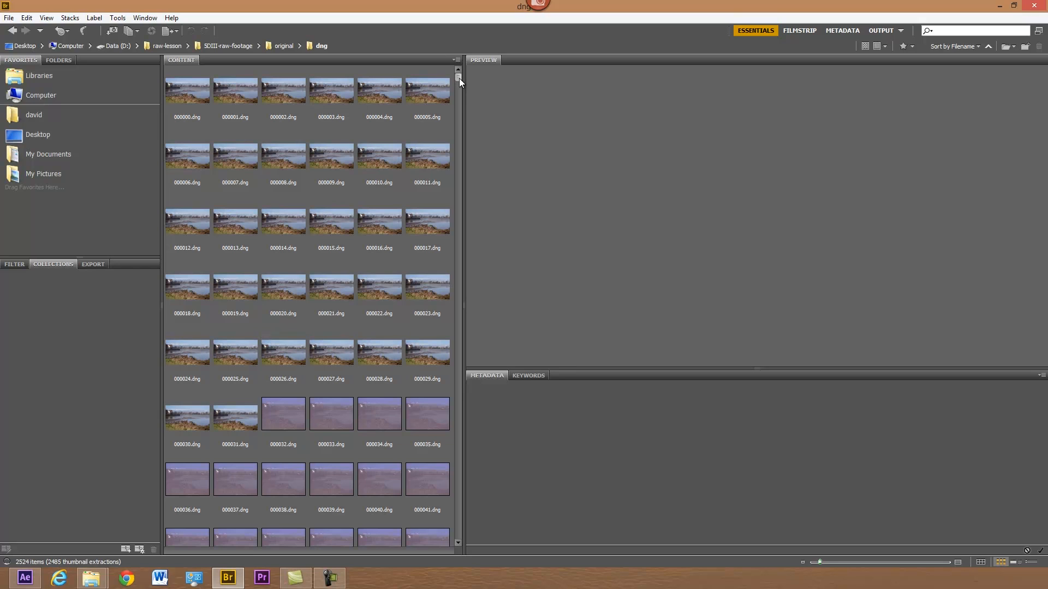
drag(459, 78, 466, 116)
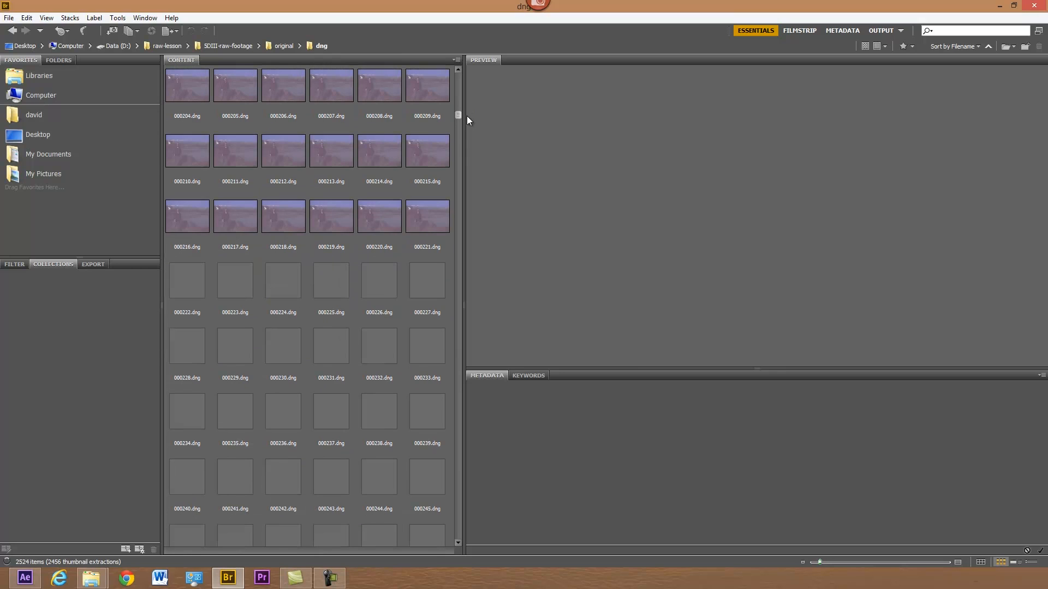
click(284, 224)
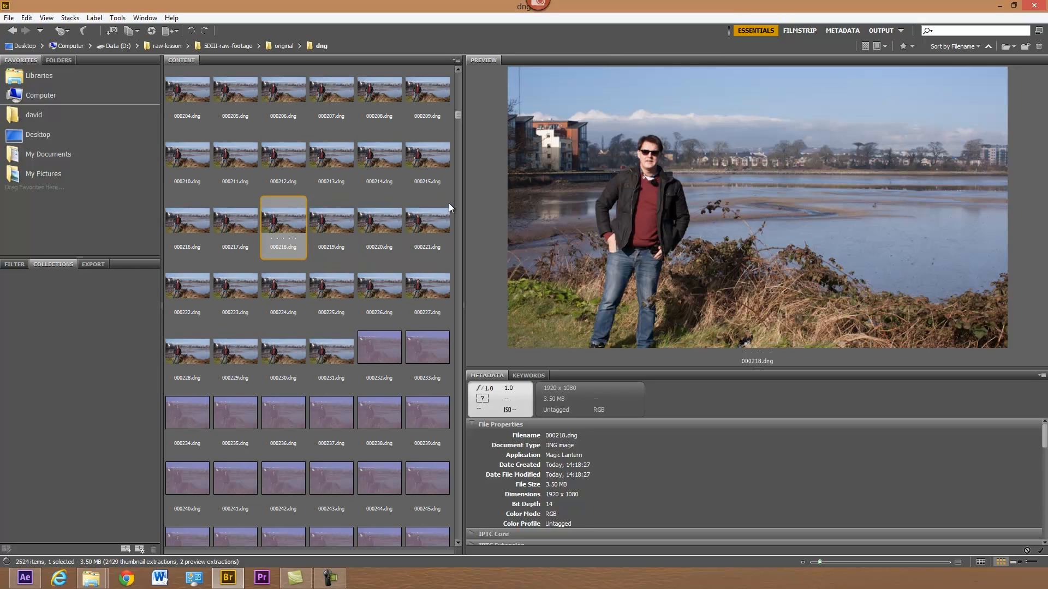
Open the selected frame 000218.dng in Camera Raw.
mouse_move(457, 114)
mouse_down()
mouse_move(459, 103)
mouse_move(462, 117)
mouse_up()
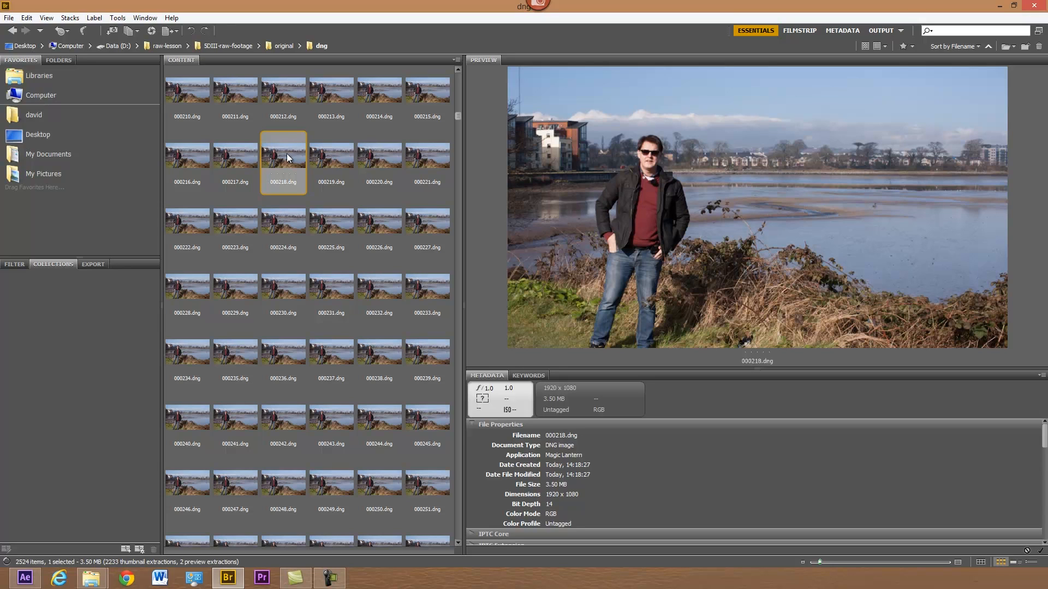
right_click(286, 157)
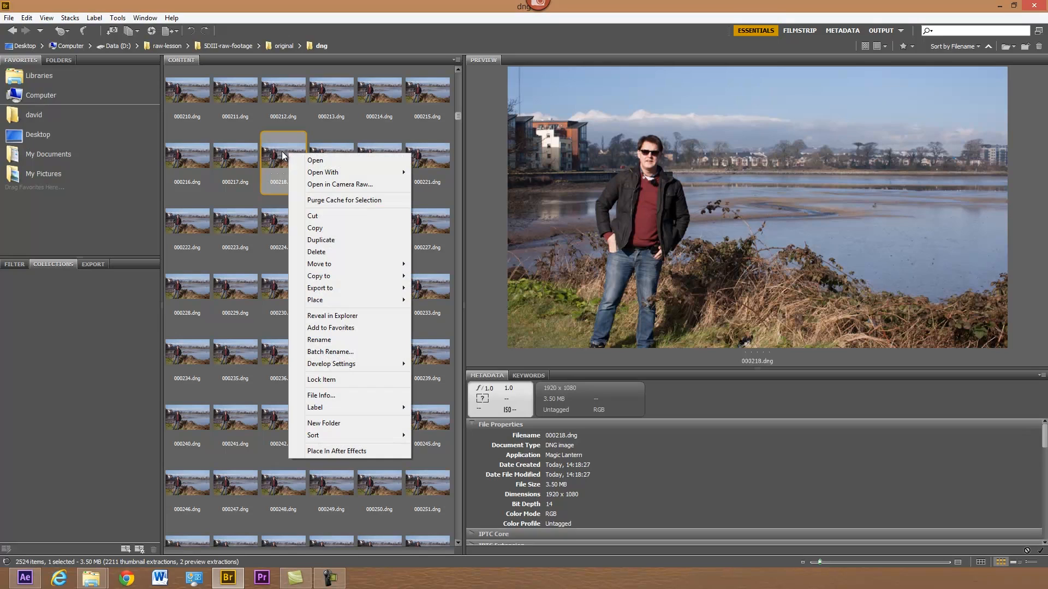
click(311, 186)
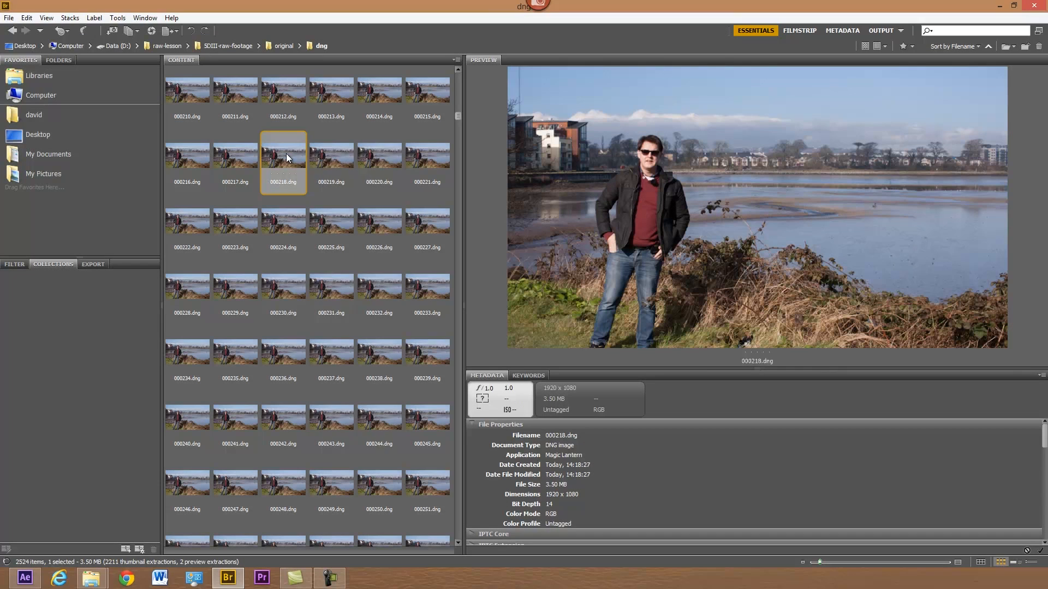
right_click(286, 153)
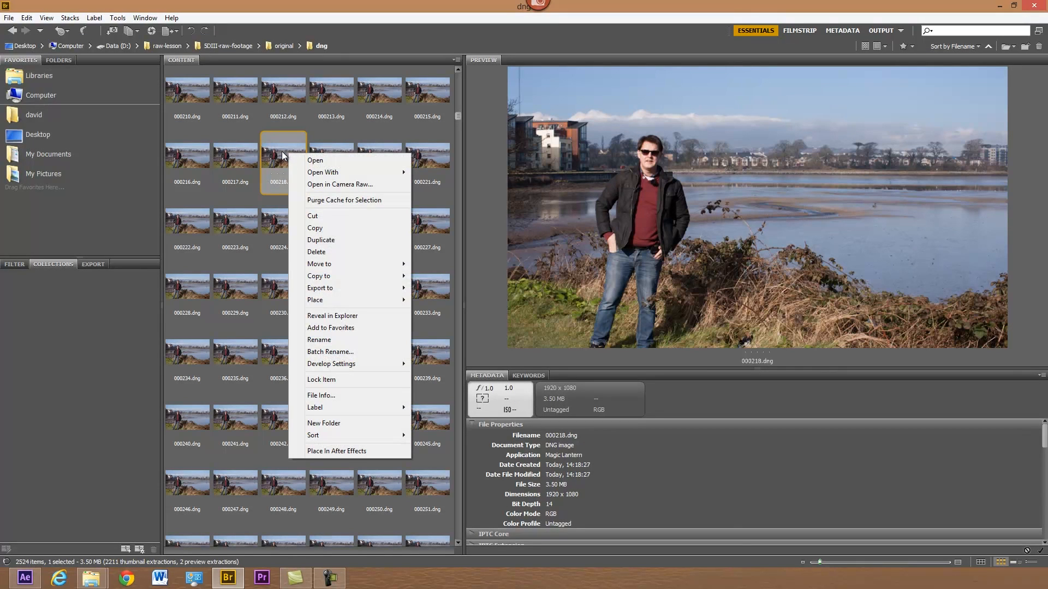
click(311, 185)
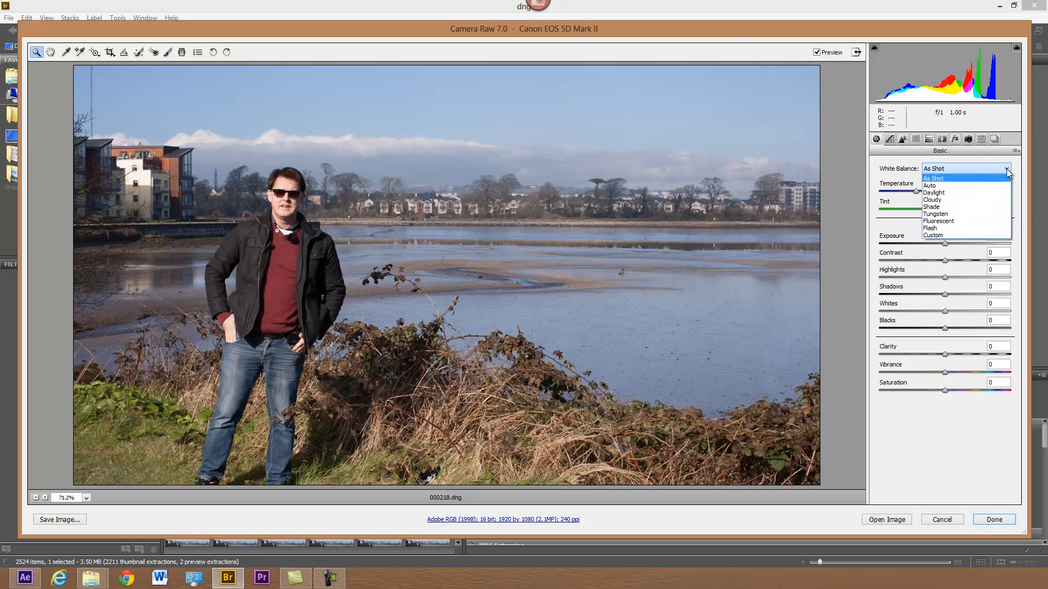
Try the Cloudy white balance preset on the frame and return it to As Shot.
click(968, 200)
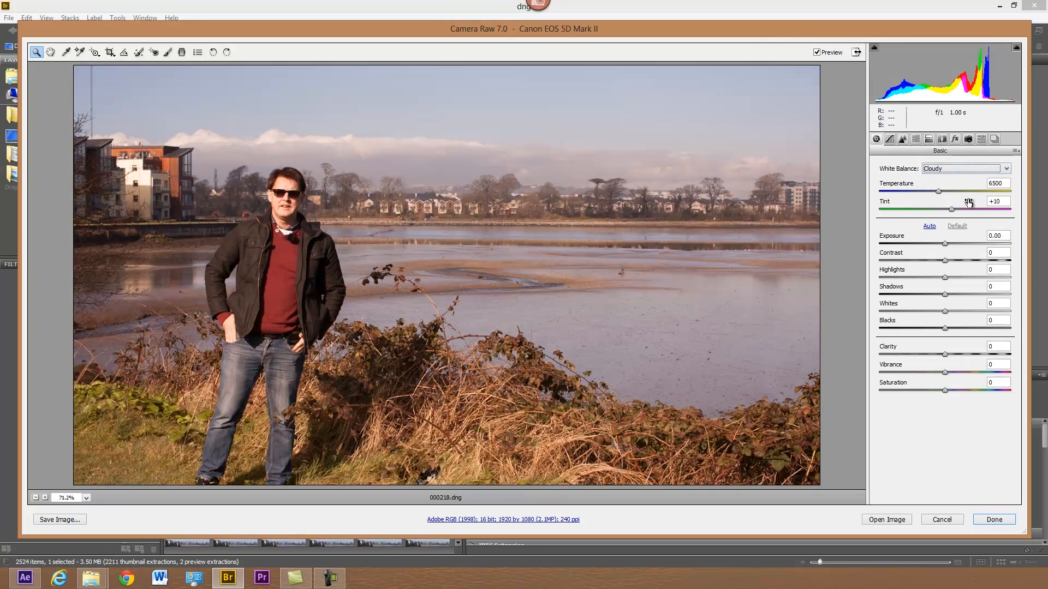
click(1006, 168)
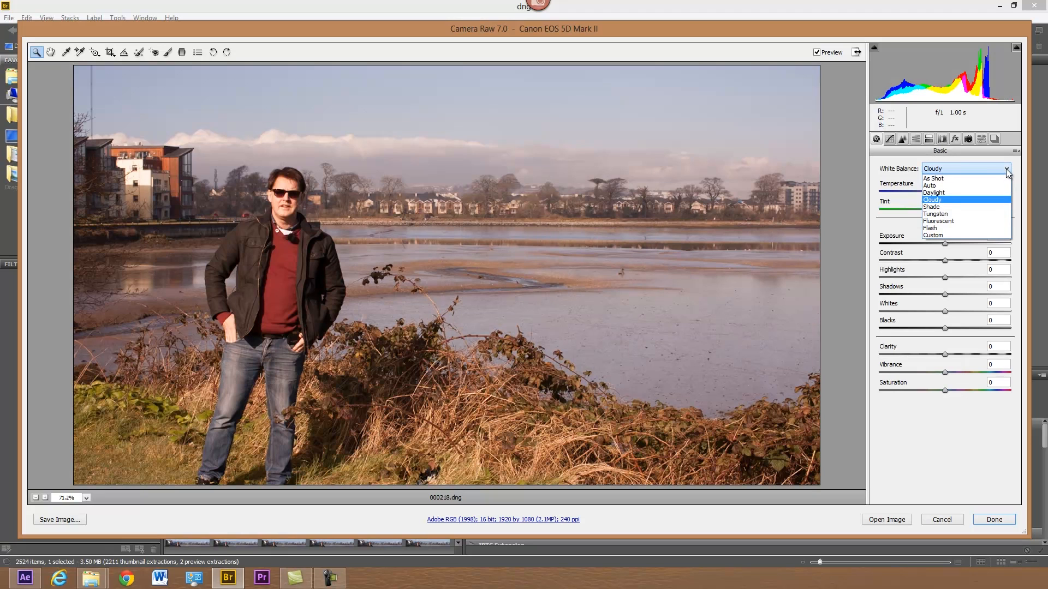
click(935, 180)
Warm up the frame by setting the white balance temperature to 5650.
click(917, 192)
drag(917, 192, 923, 193)
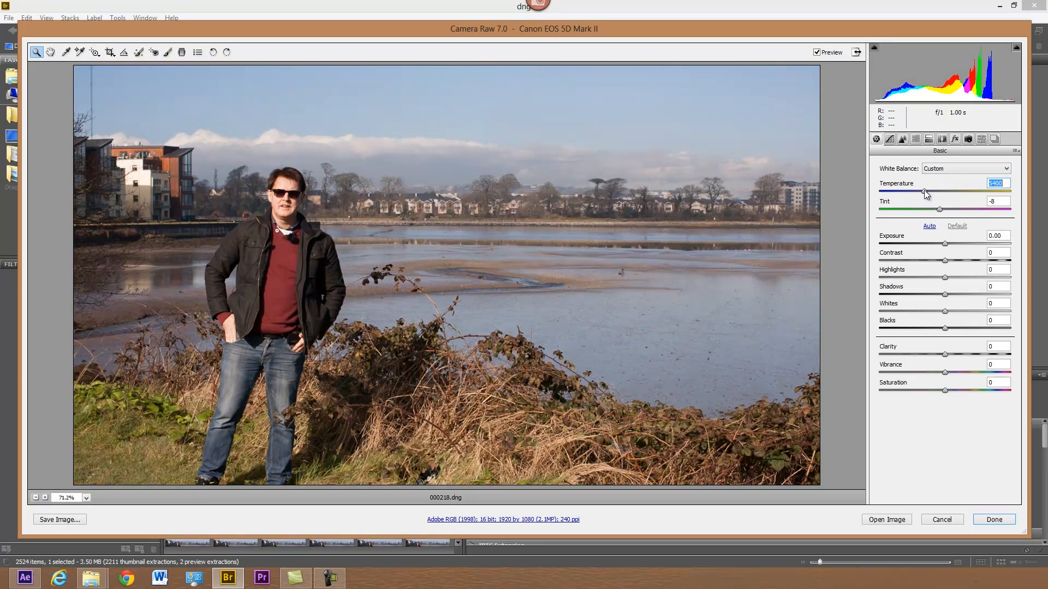
drag(926, 193, 929, 194)
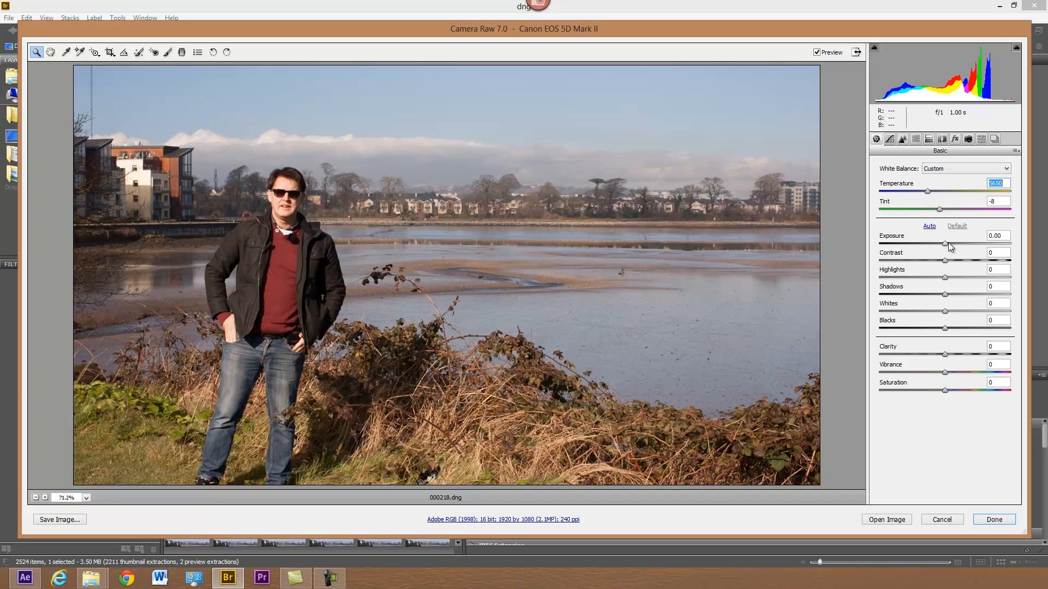
Try exposures of about +2.15 and -2.65 while toggling the shadow clipping warning, and restore the default tone settings.
drag(944, 247, 971, 252)
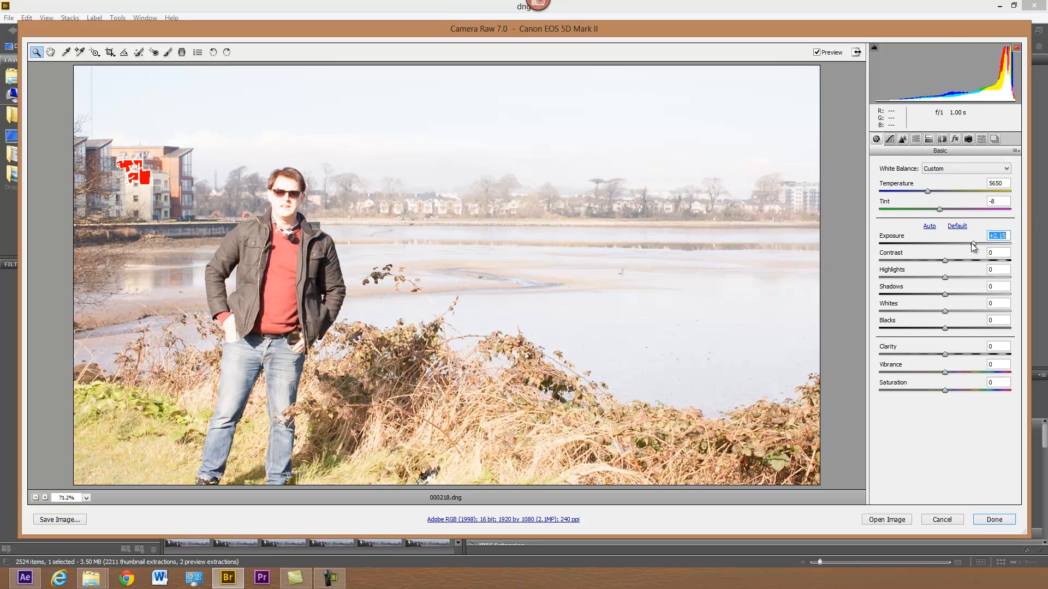
drag(973, 243, 909, 252)
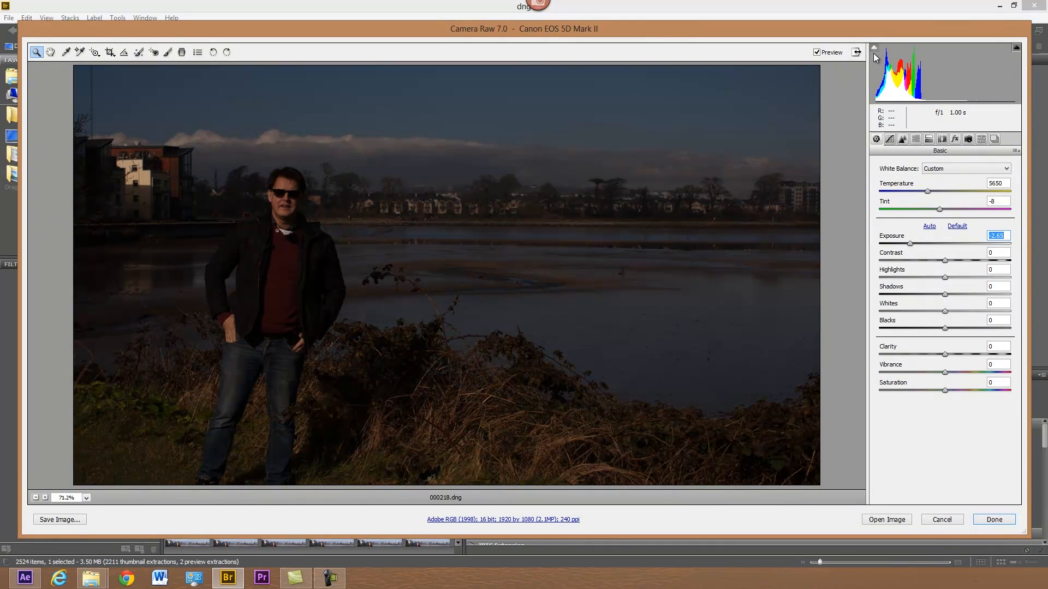
click(874, 49)
click(874, 50)
drag(910, 244, 945, 248)
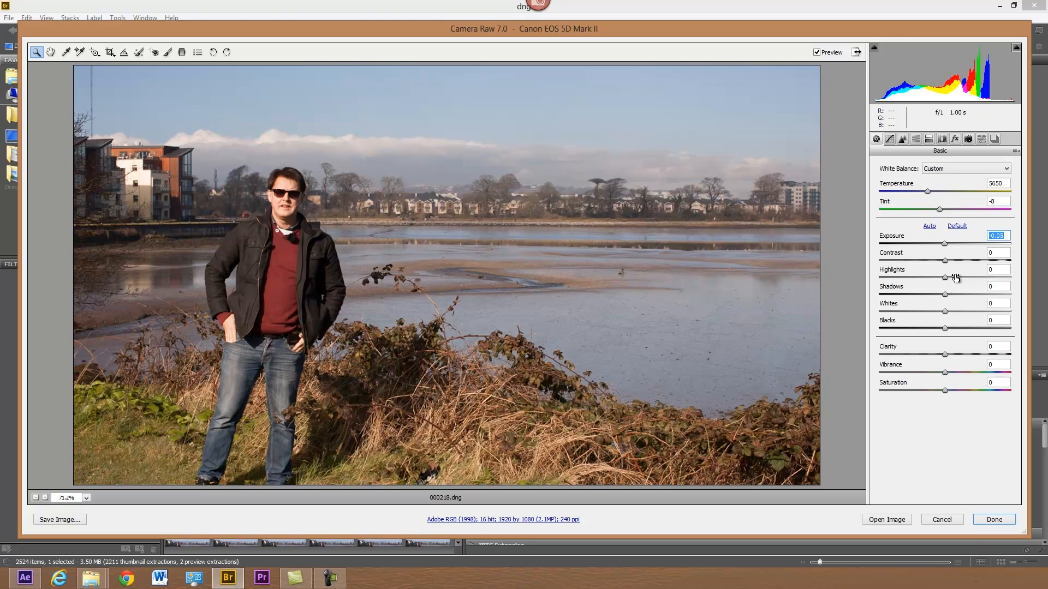
click(954, 226)
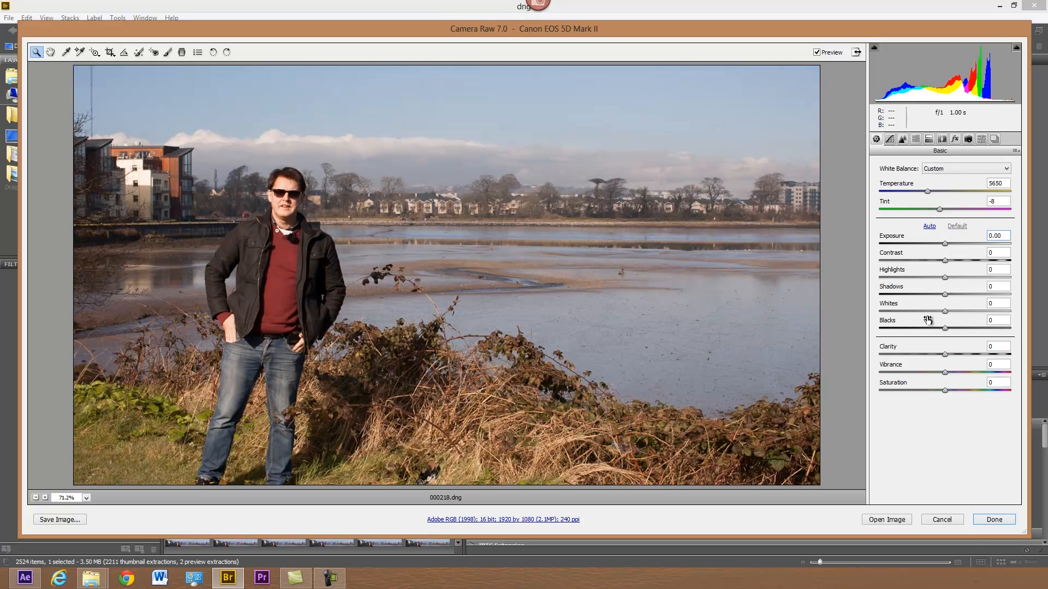
Set the frame's temperature to 5850, contrast to +13, highlights to -14, shadows to +5, whites to +18 and blacks to -17.
drag(928, 195, 930, 194)
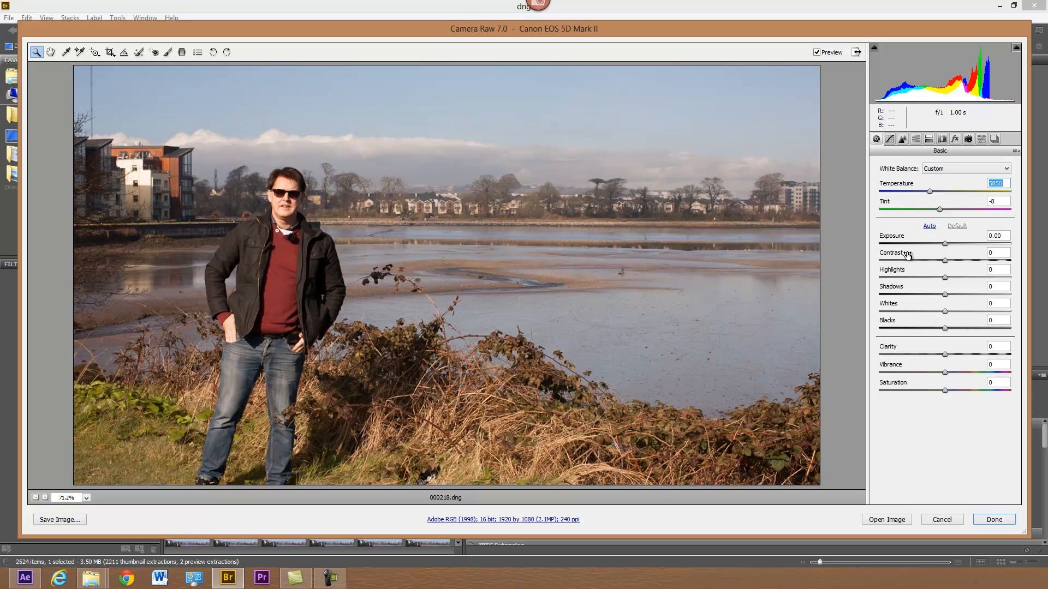
drag(947, 261, 953, 261)
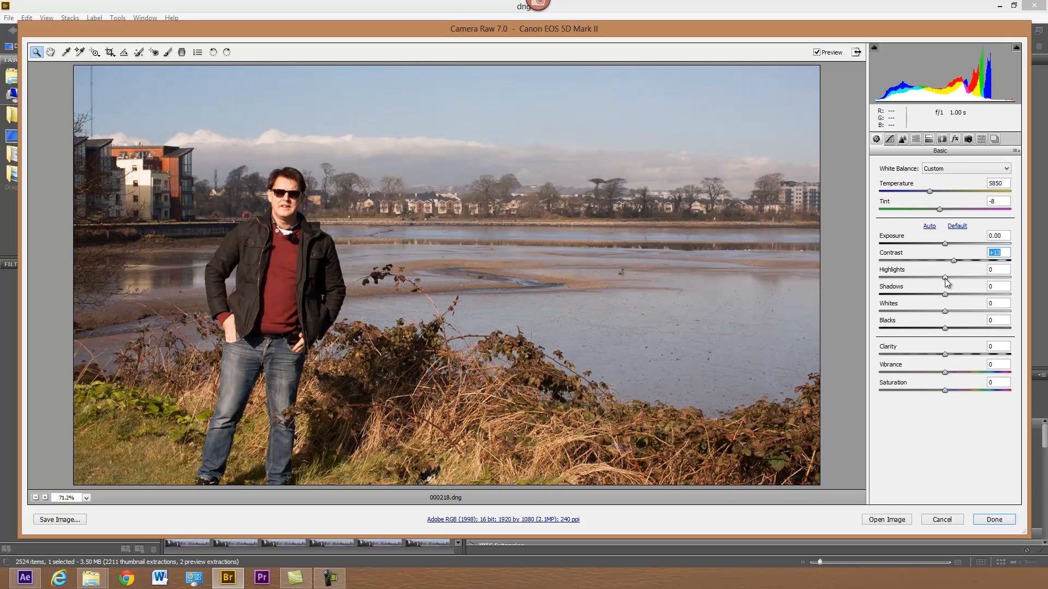
drag(945, 278, 936, 279)
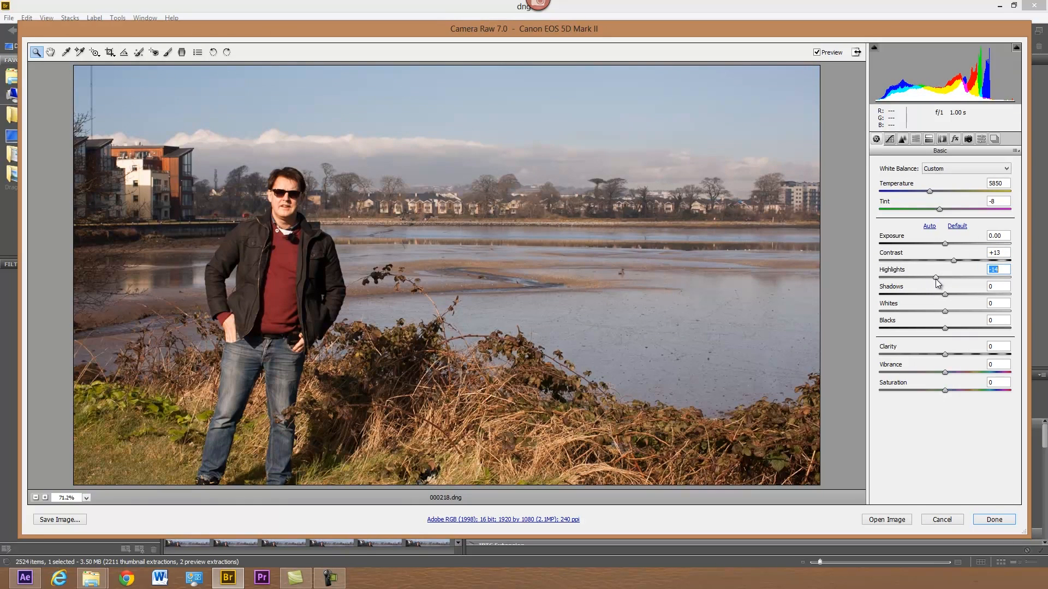
drag(945, 295, 948, 294)
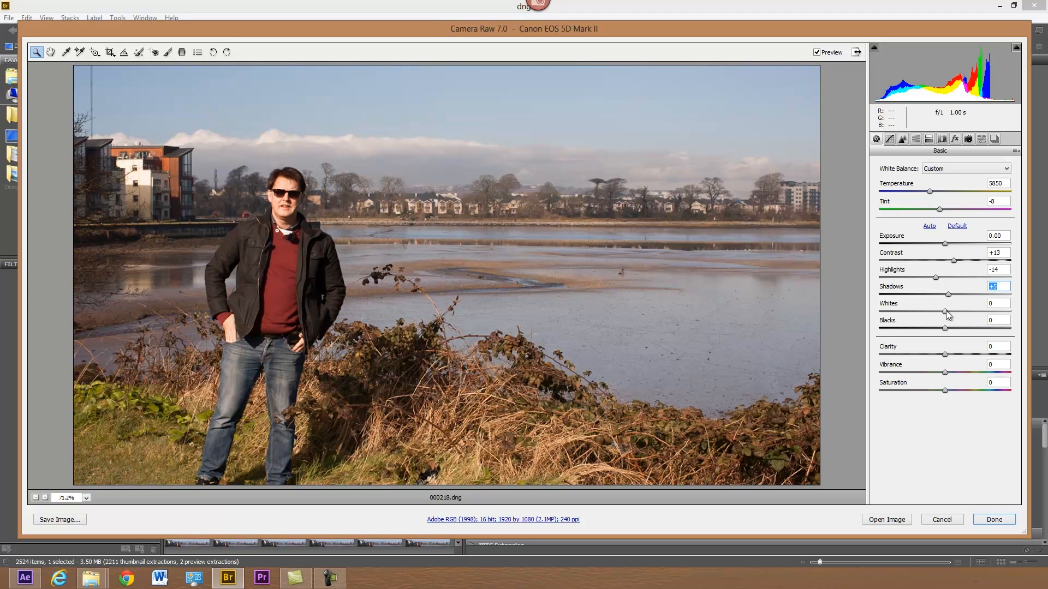
mouse_move(946, 312)
mouse_down()
mouse_move(958, 314)
mouse_move(935, 329)
mouse_up()
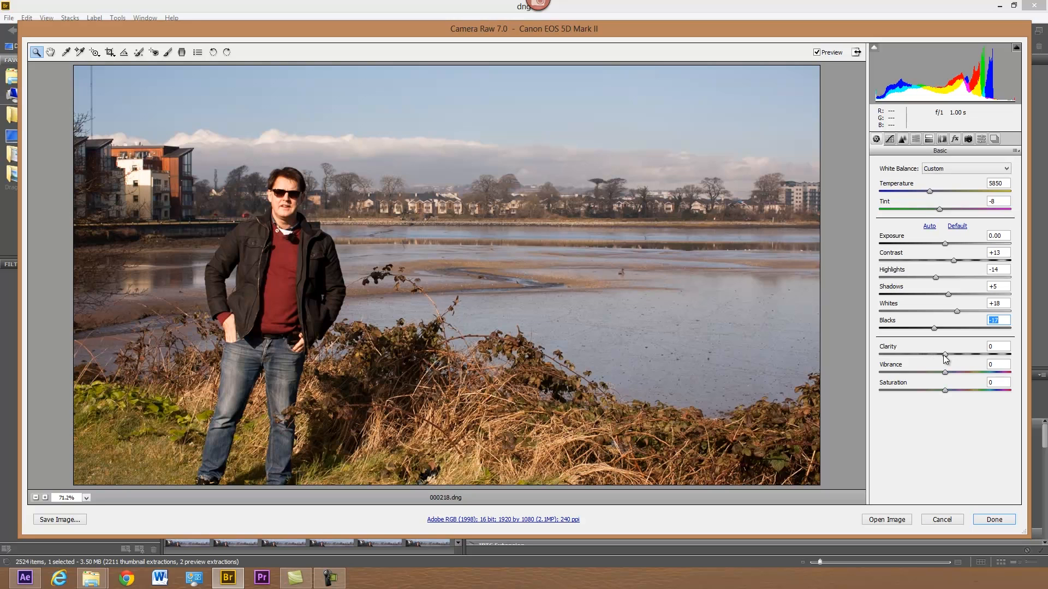
Set clarity to +18, vibrance to +20 and saturation to +11, and compare the frame with its original settings.
mouse_move(944, 355)
mouse_down()
mouse_move(1018, 354)
mouse_move(957, 360)
mouse_up()
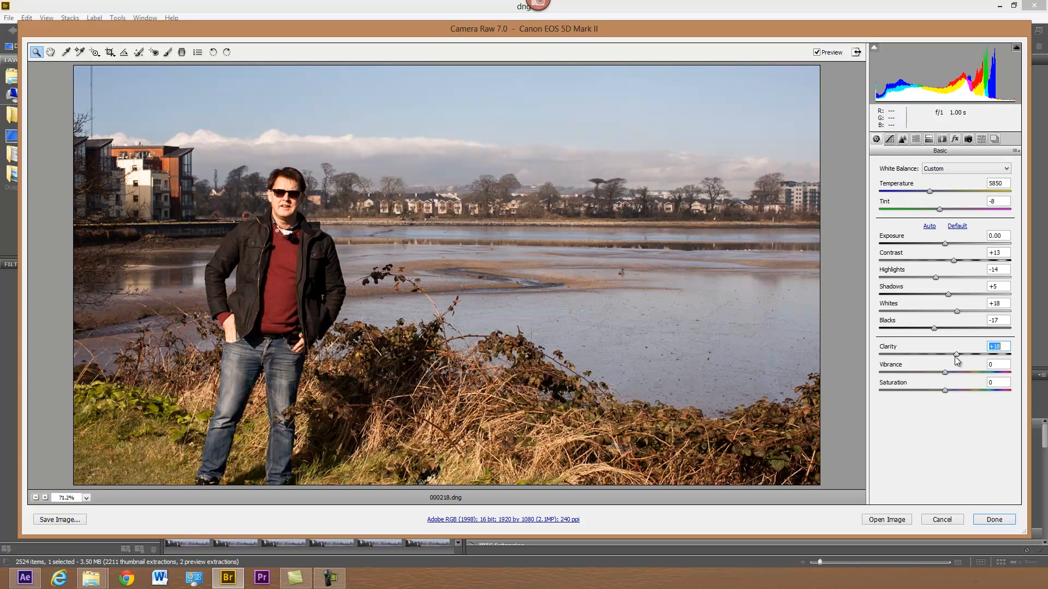
drag(955, 360, 957, 361)
mouse_move(945, 372)
mouse_down()
mouse_move(958, 372)
mouse_move(950, 391)
mouse_up()
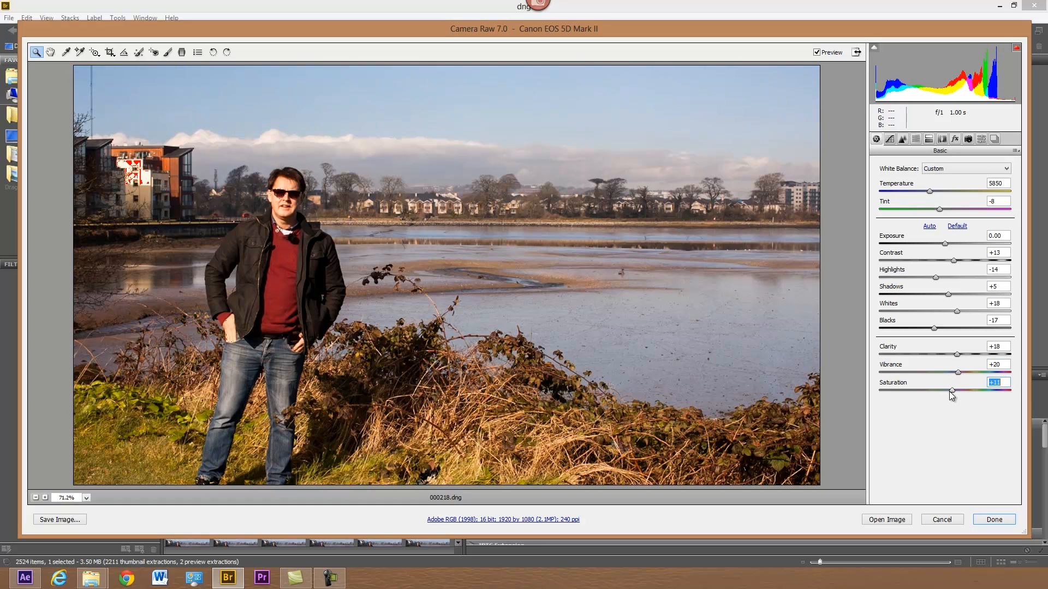
click(818, 53)
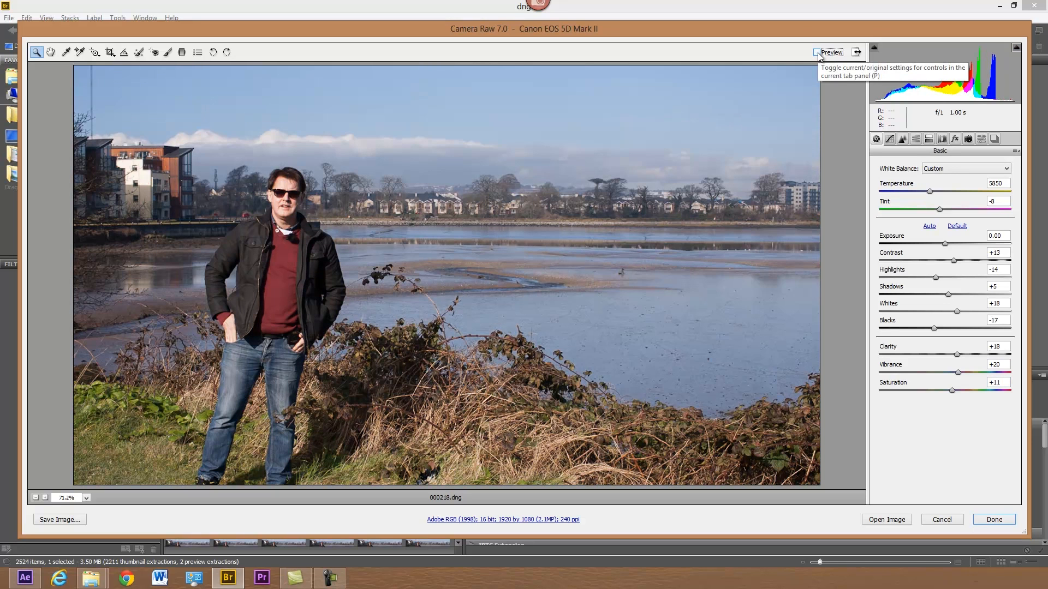
click(817, 52)
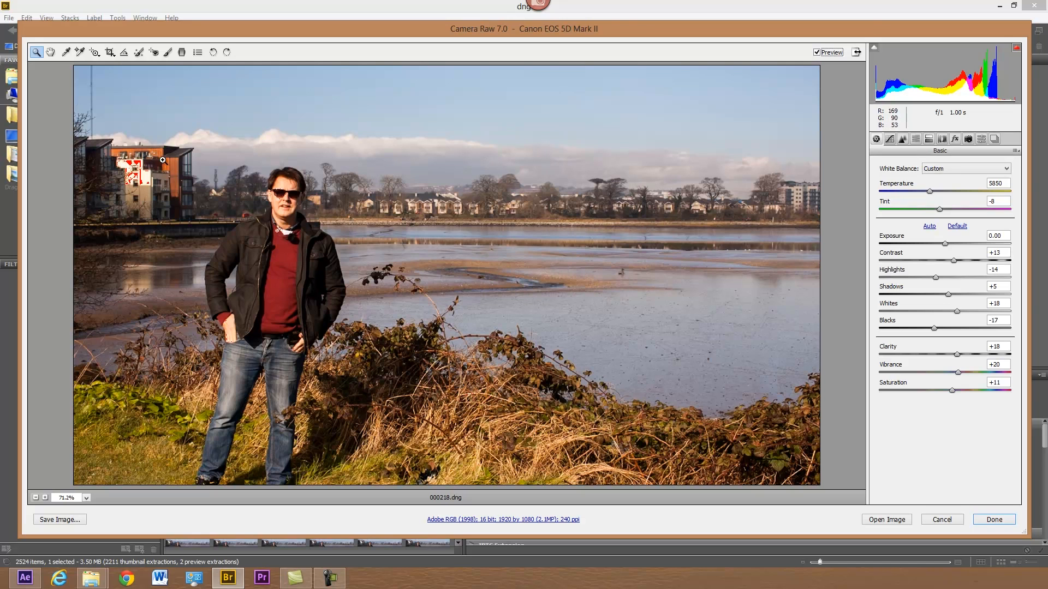
Set the whites to +9 and the shadows to -3, checking the man's face at 100% magnification.
click(955, 311)
drag(956, 310, 950, 312)
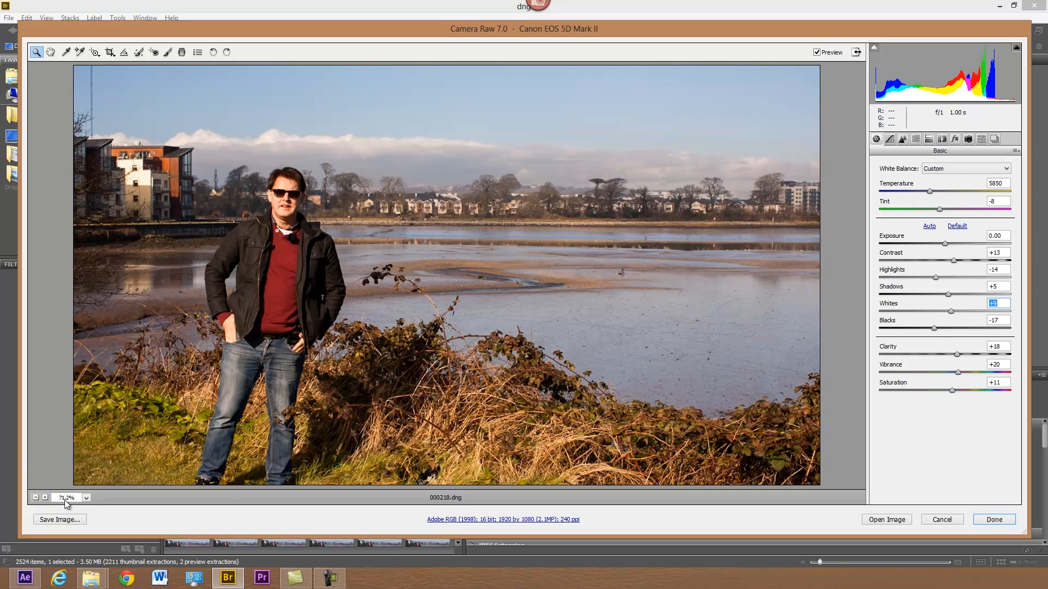
click(86, 497)
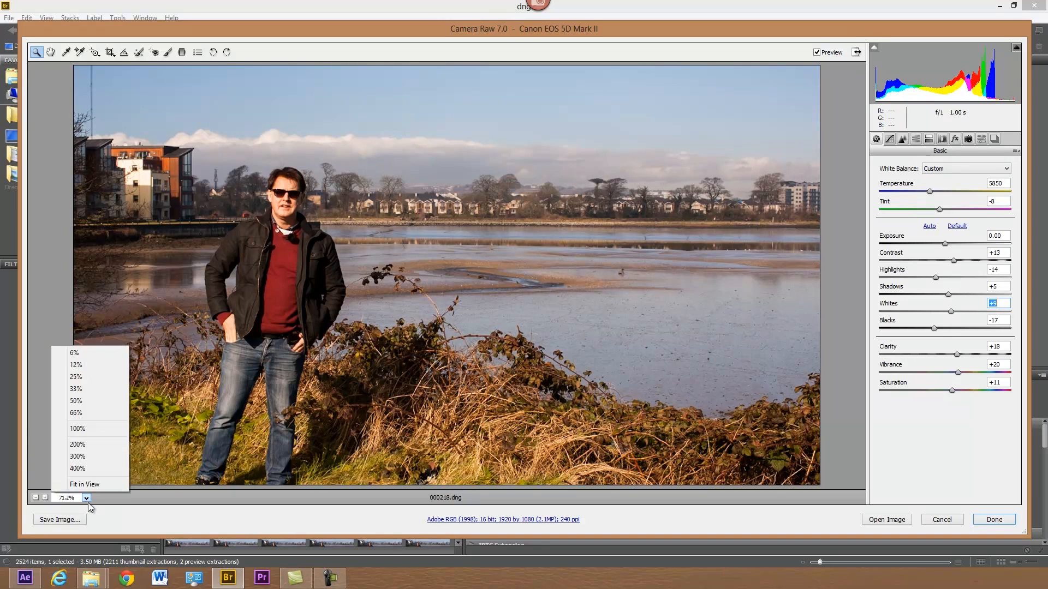
click(78, 428)
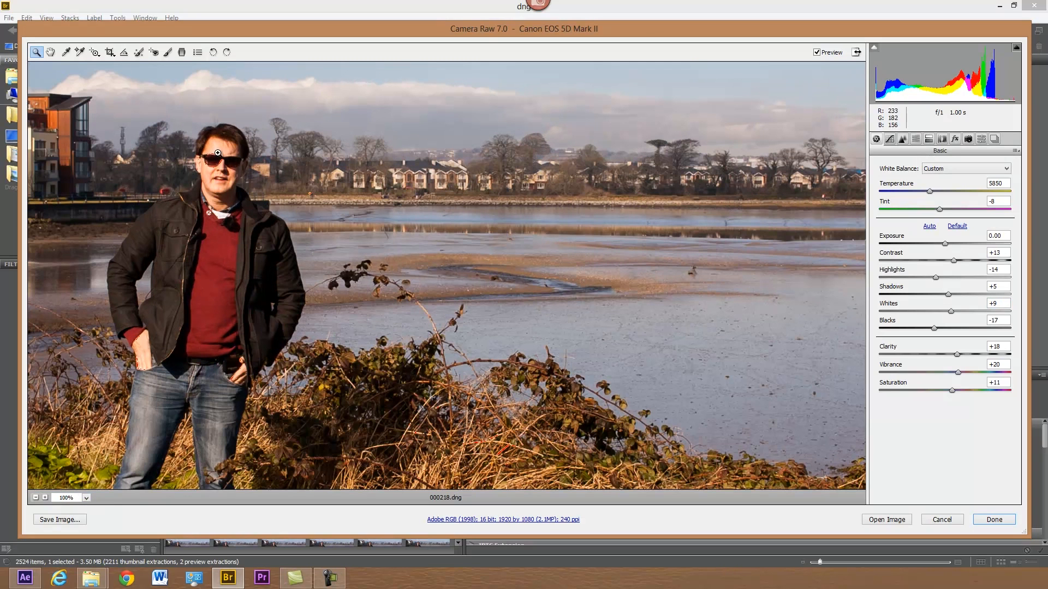
drag(949, 295, 943, 296)
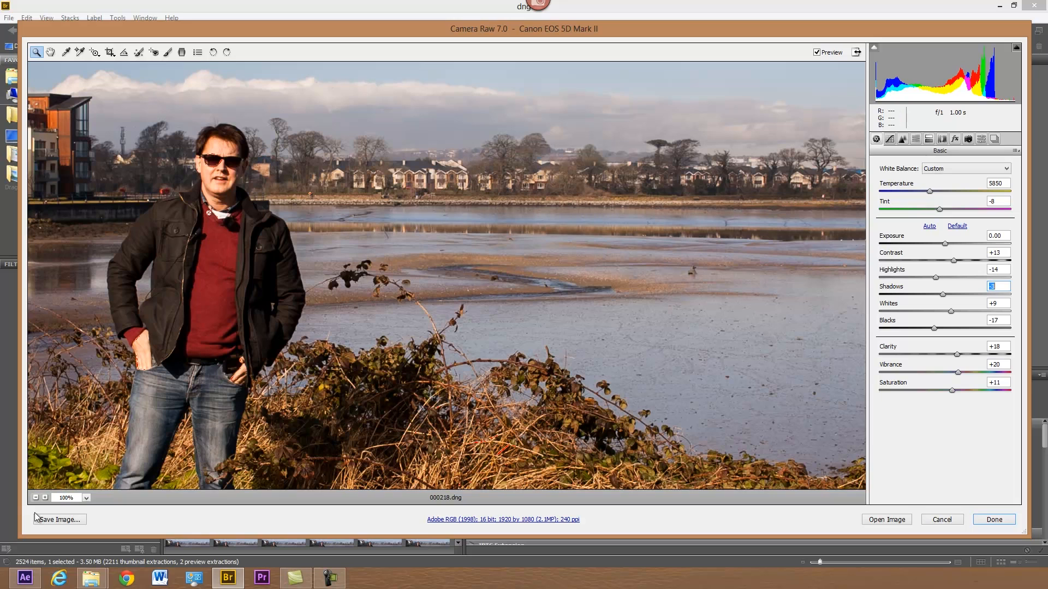
key(ctrl+0)
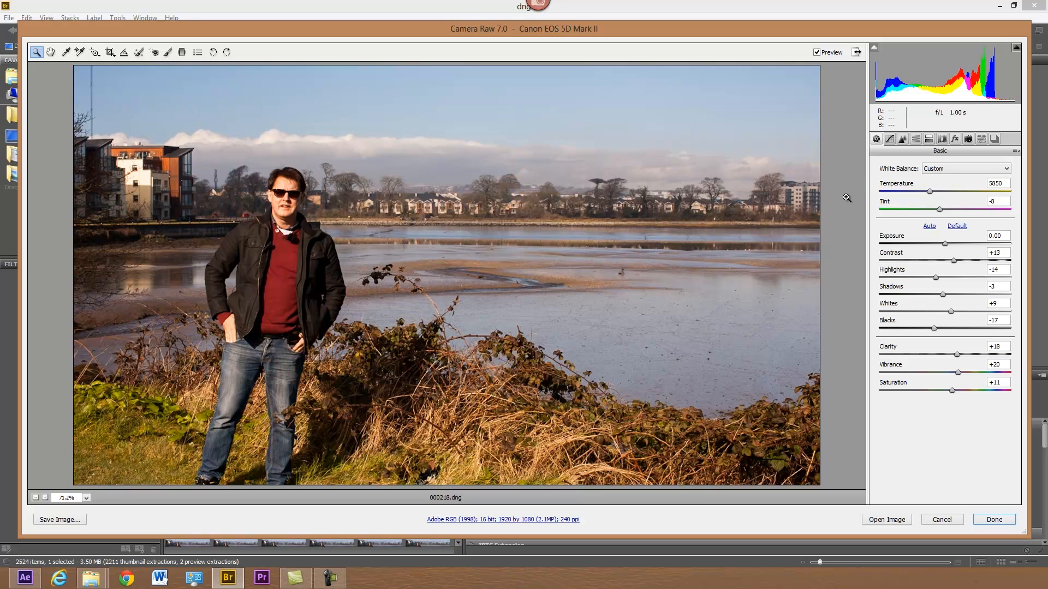
Darken the sky with a graduated filter from the frame's upper edge to the tree line, with exposure set to -1.75.
click(182, 52)
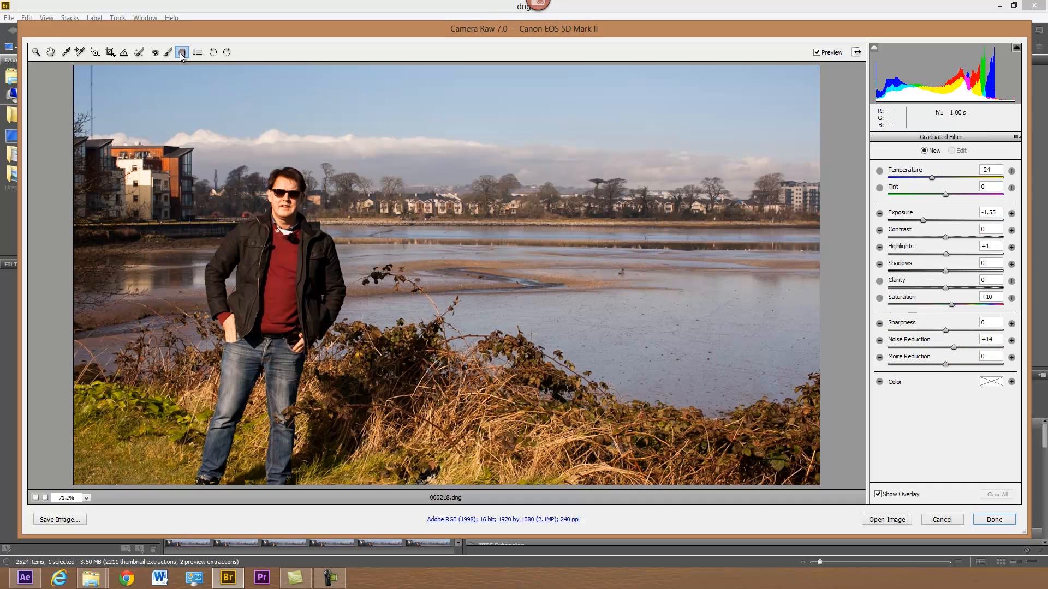
drag(467, 68, 465, 167)
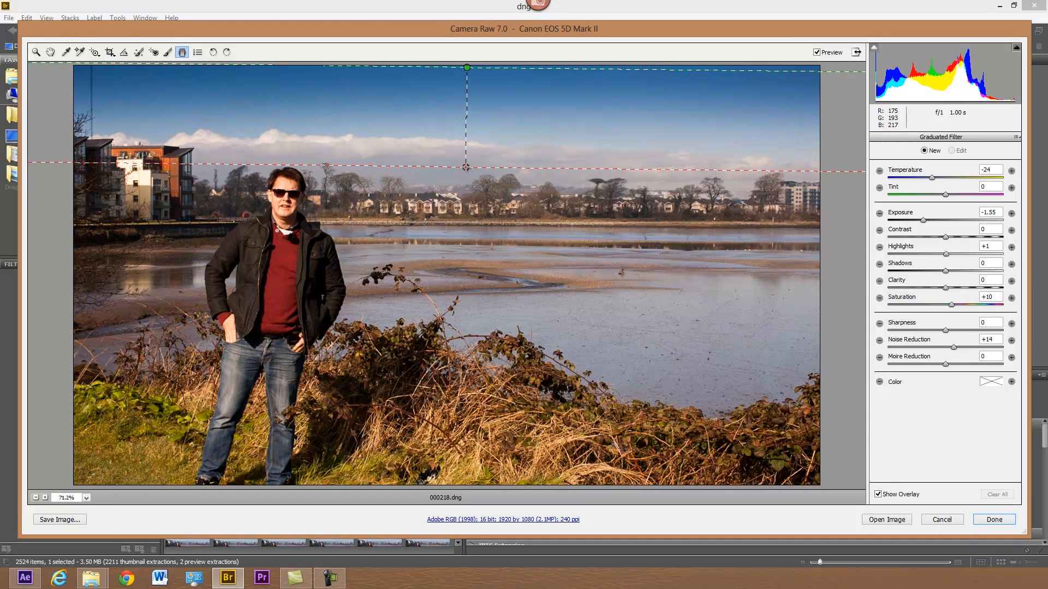
drag(466, 167, 466, 168)
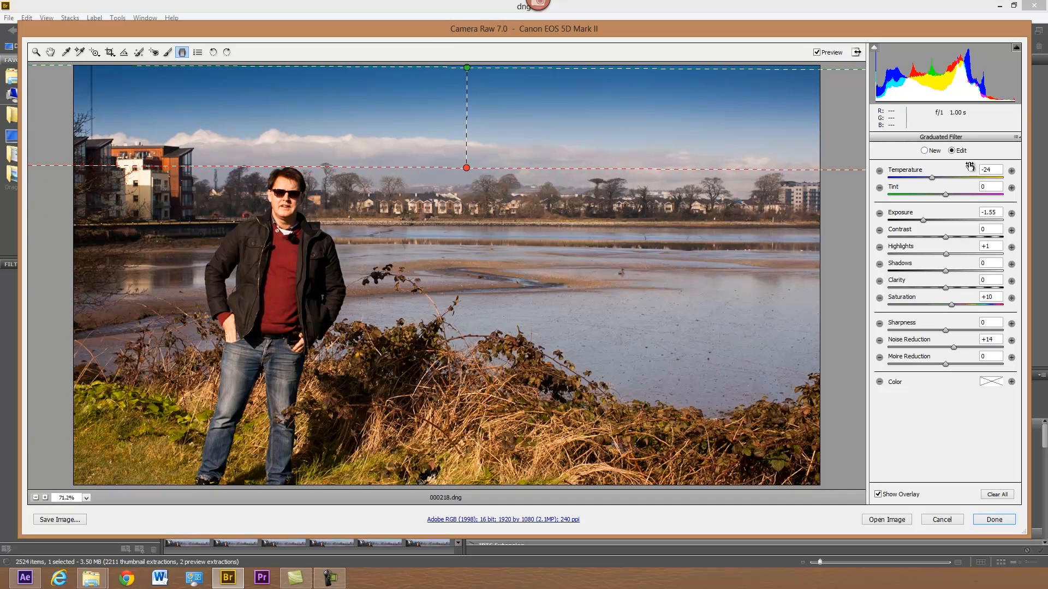
mouse_move(924, 219)
mouse_down()
mouse_move(890, 233)
mouse_move(922, 231)
mouse_up()
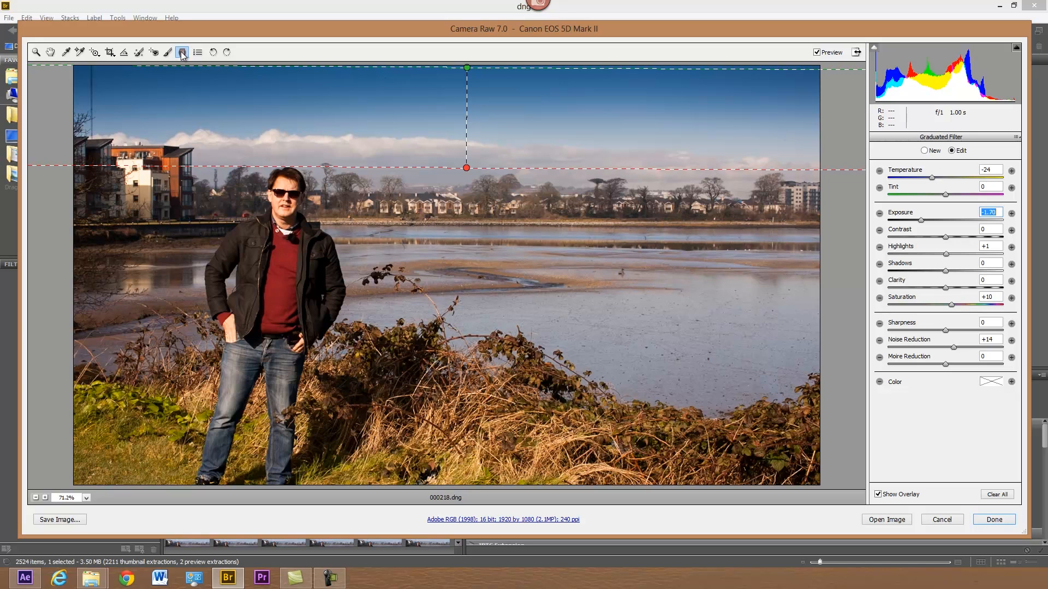
click(36, 51)
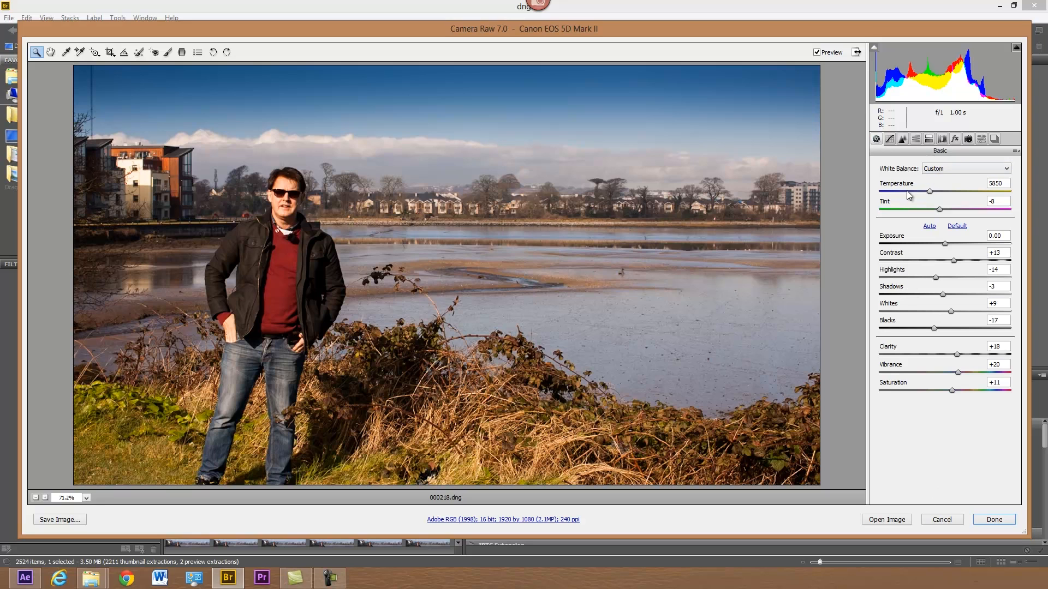
Shape the RGB point curve into a gentle S, lowering the shadows from input 68 to output 59 and raising the highlights.
click(891, 143)
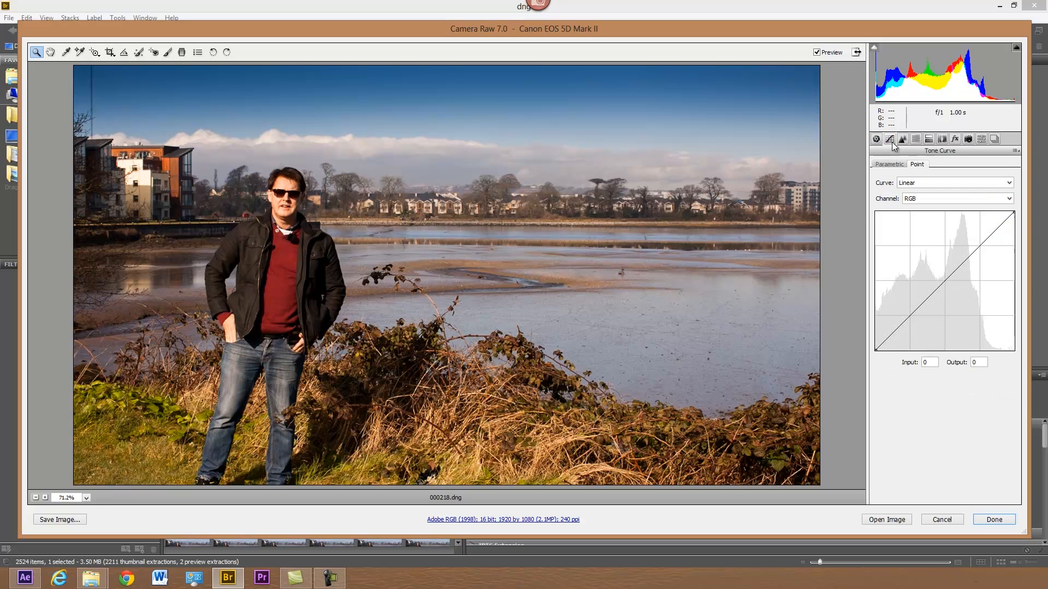
click(975, 250)
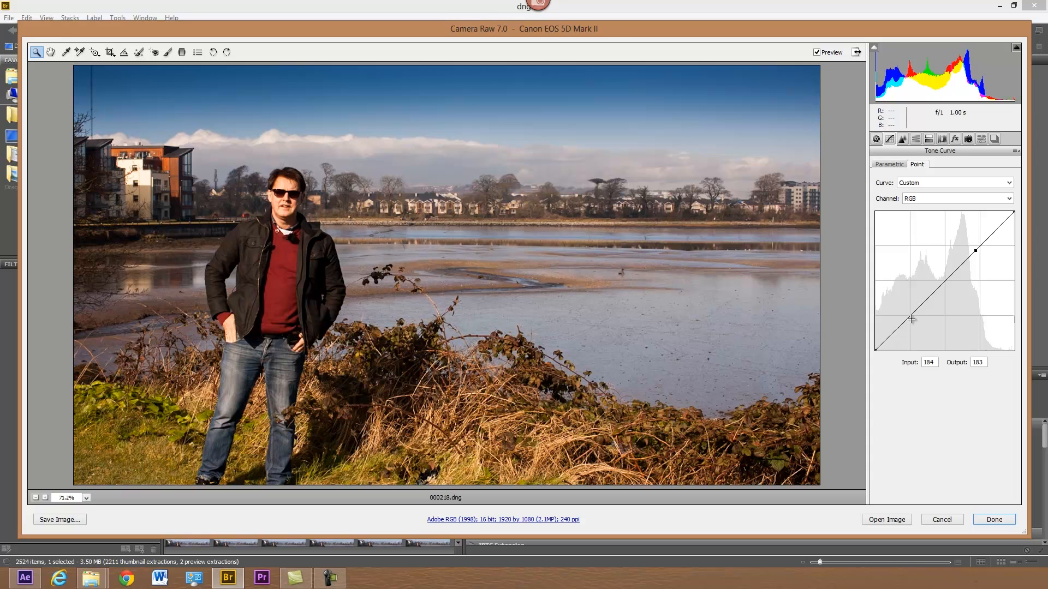
drag(911, 317, 912, 318)
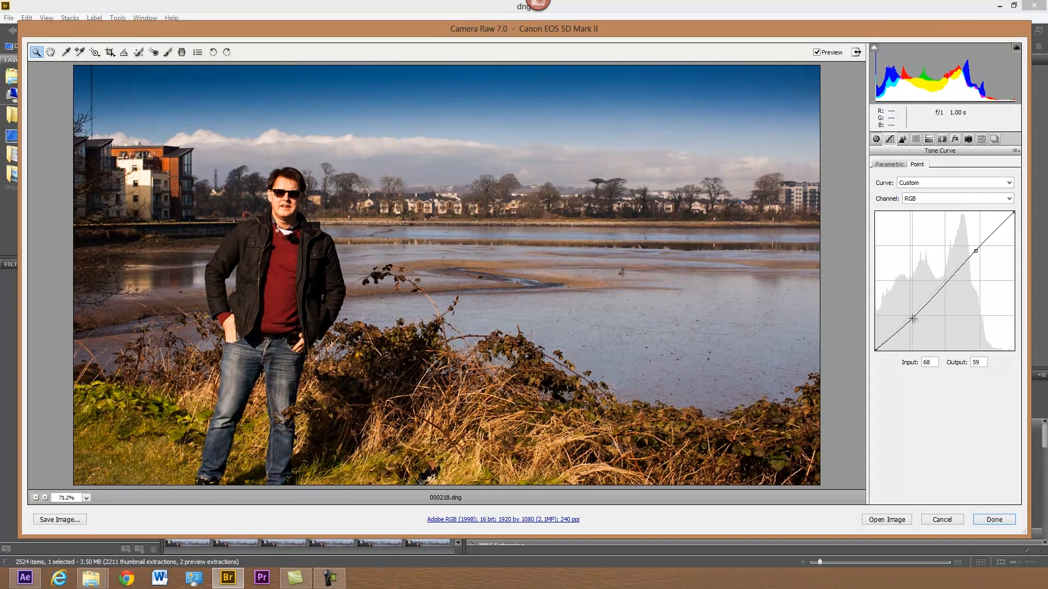
drag(975, 251, 976, 246)
Set the exposure to -0.05 and the highlights to -79 while judging the frame at 100% magnification.
click(902, 140)
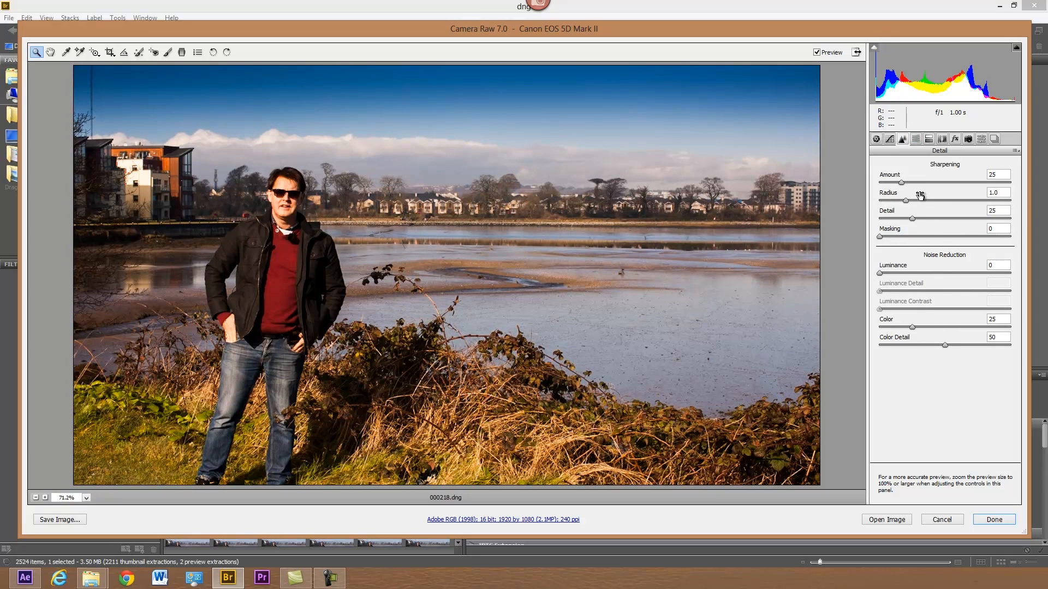
click(87, 498)
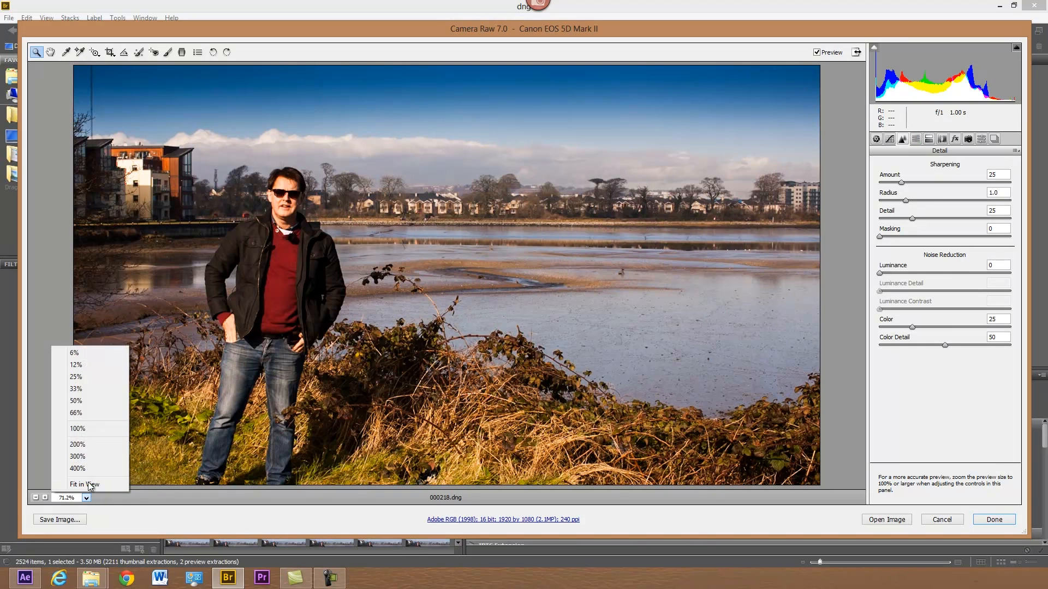
click(76, 428)
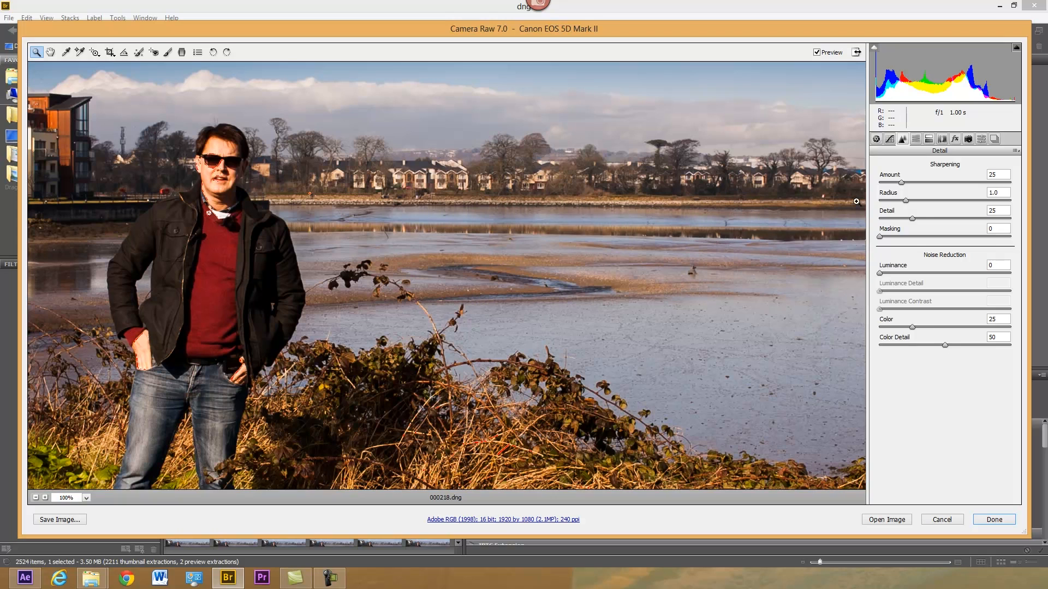
click(876, 141)
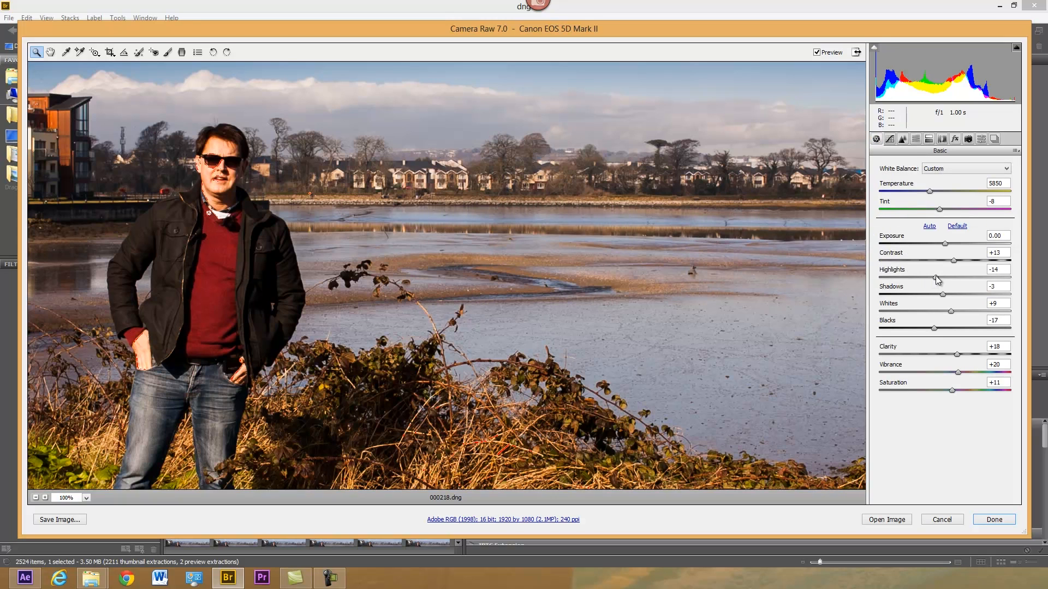
drag(945, 243, 944, 242)
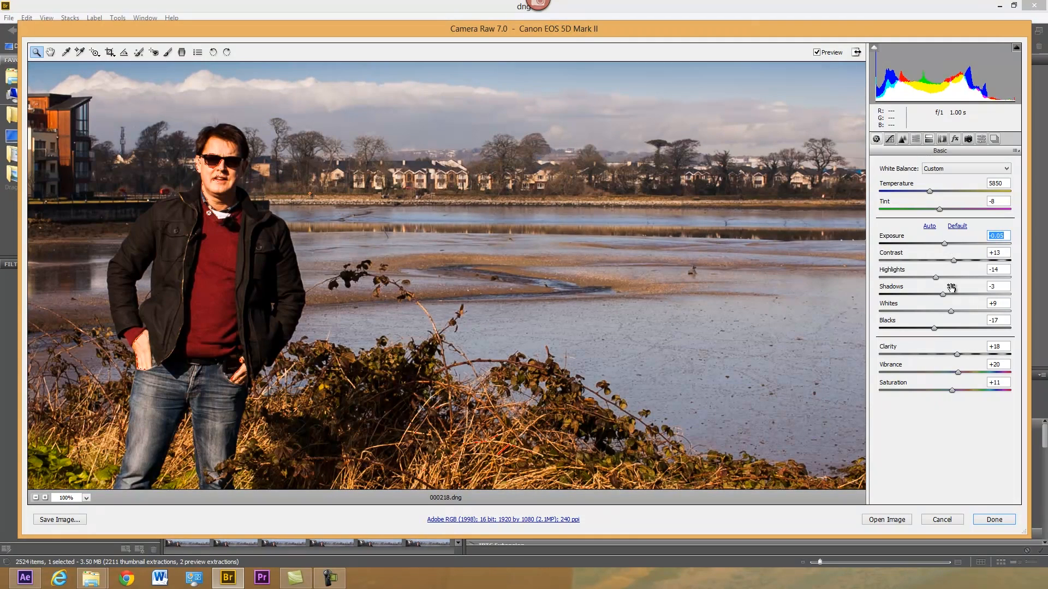
drag(935, 278, 912, 279)
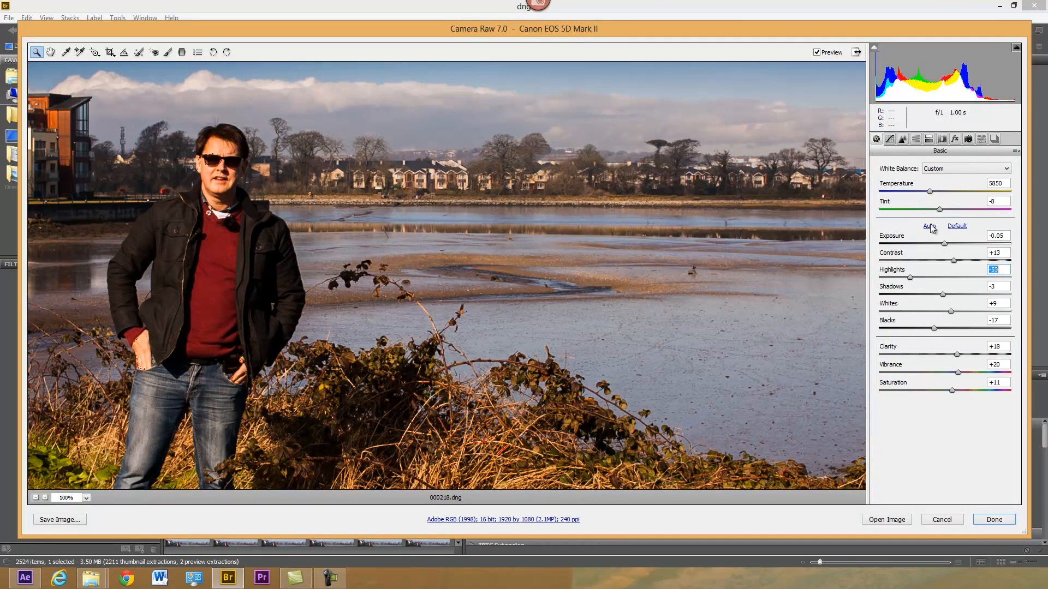
drag(946, 243, 946, 249)
drag(909, 277, 893, 278)
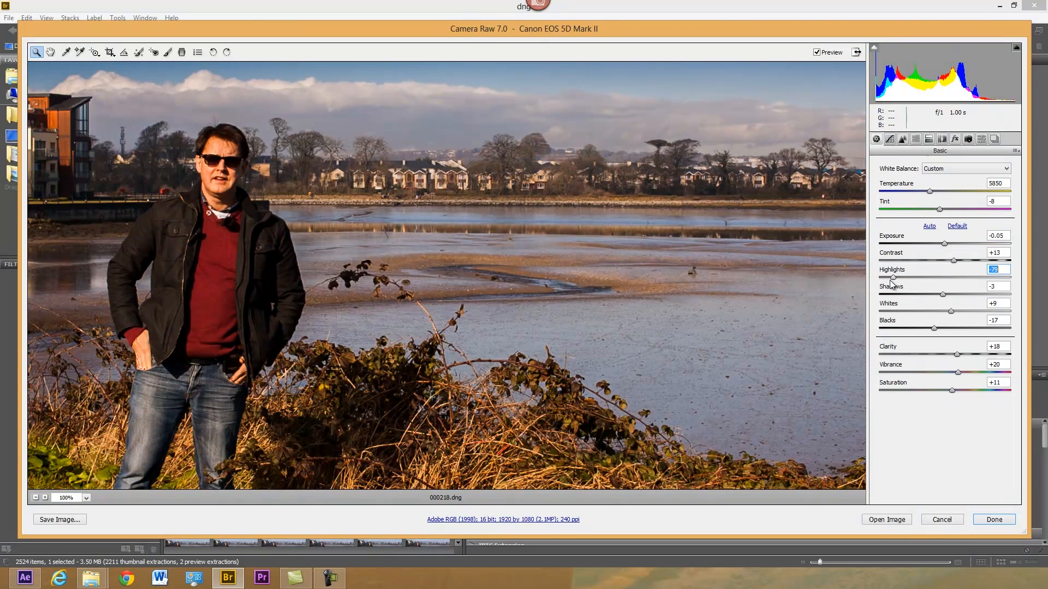
Set the exposure to +0.10 and compare the whole frame with its original settings.
double_click(944, 243)
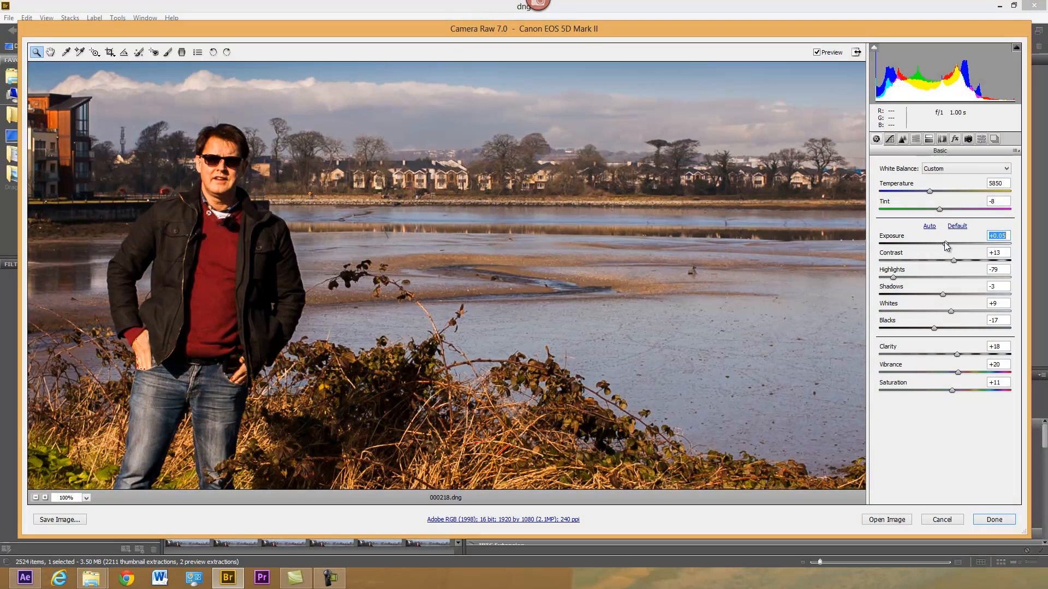
click(946, 244)
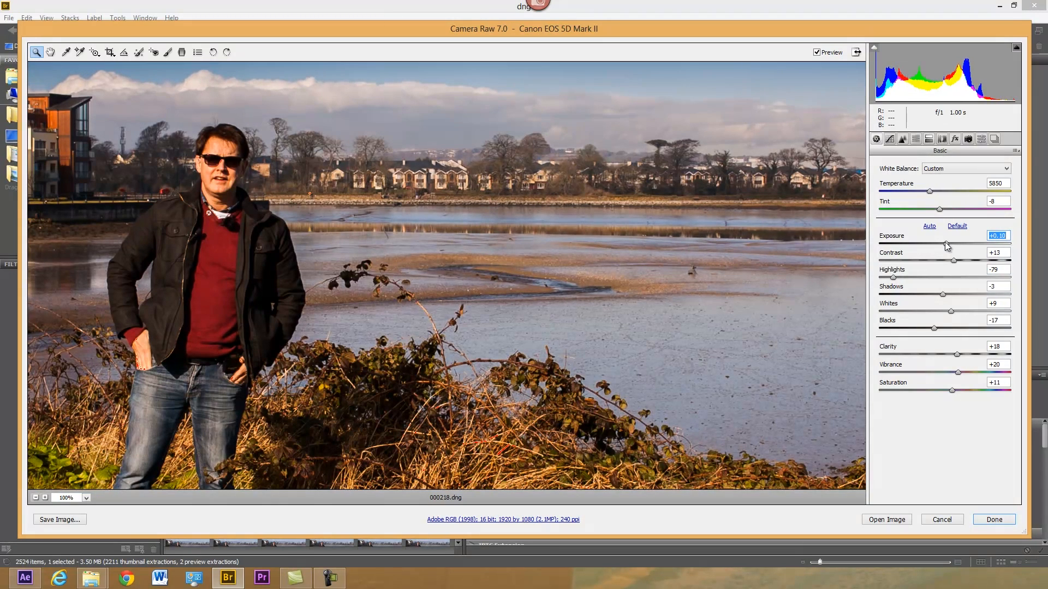
click(86, 498)
click(84, 484)
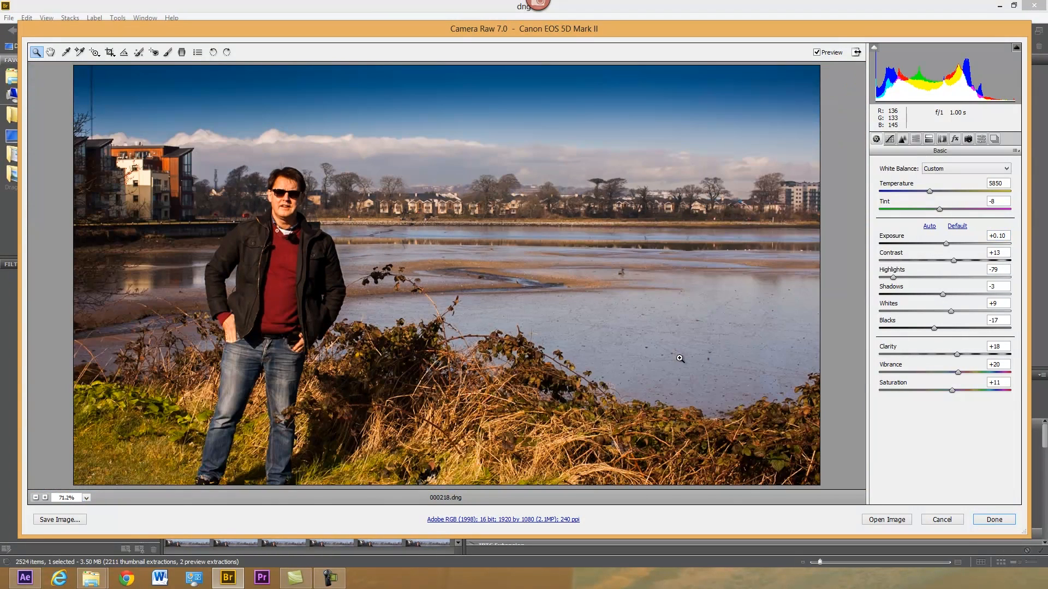
click(817, 53)
click(816, 53)
Look over the sharpening and noise reduction settings and the HSL saturation and luminance adjustments.
click(902, 140)
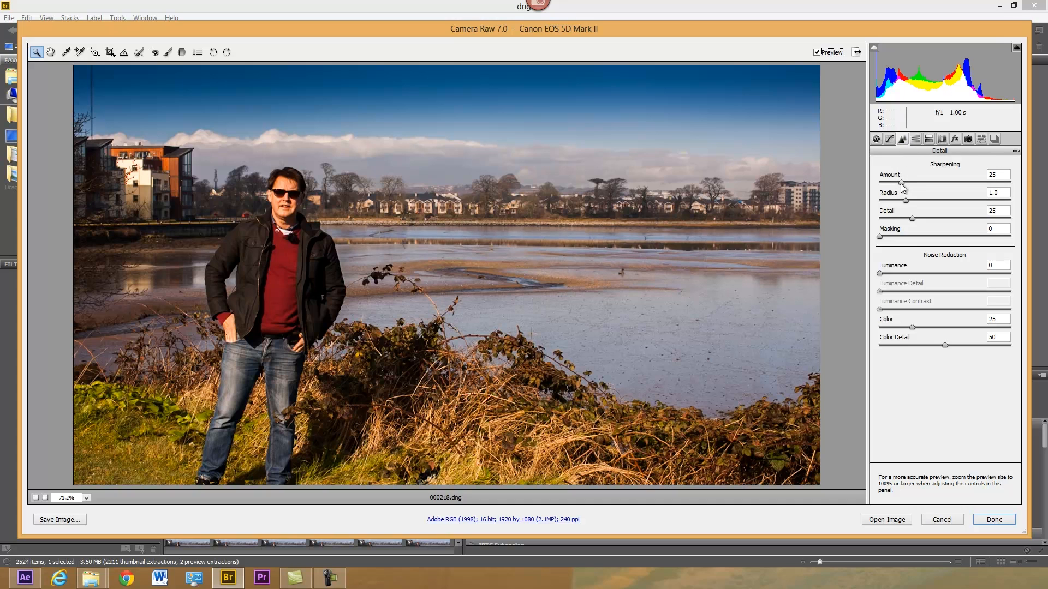
mouse_move(901, 181)
mouse_down()
mouse_move(879, 187)
mouse_move(900, 191)
mouse_up()
click(916, 140)
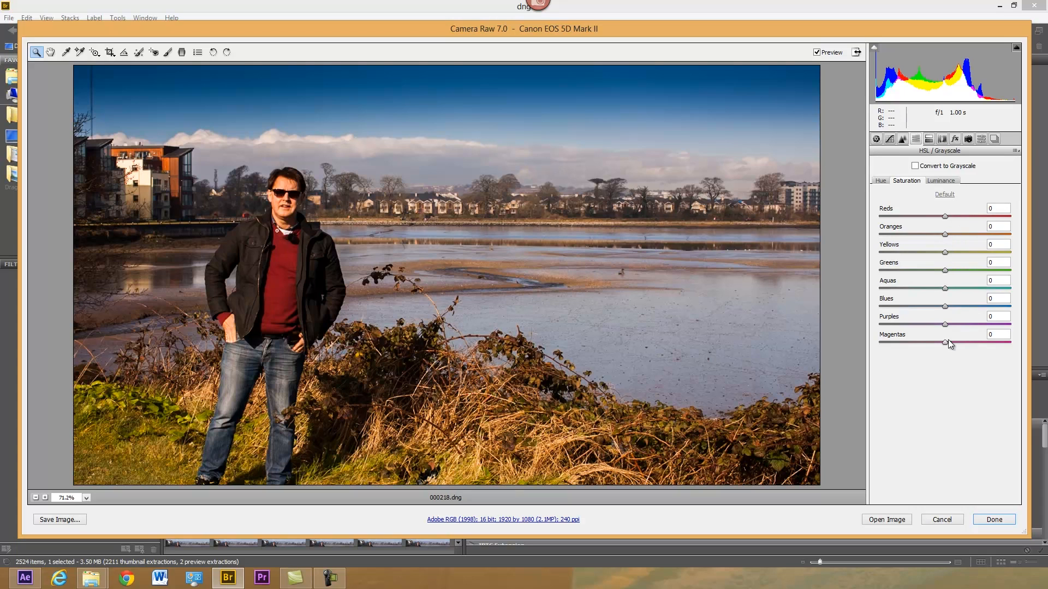
click(942, 181)
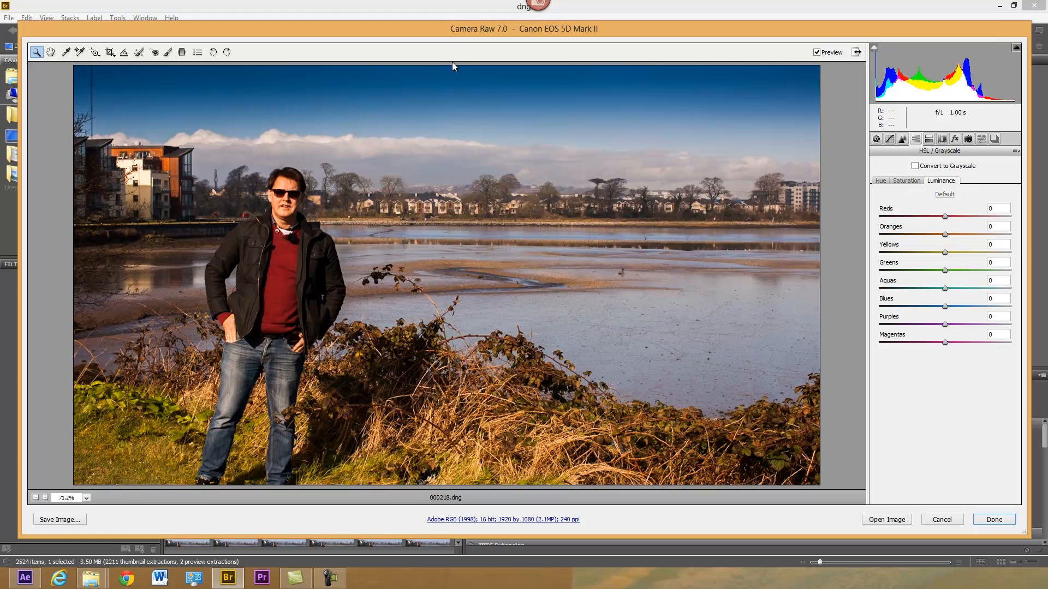
Darken the blue sky with the Targeted Adjustment tool, setting the luminance of the blues to -32 and the aquas to -2.
click(94, 52)
drag(576, 140, 577, 186)
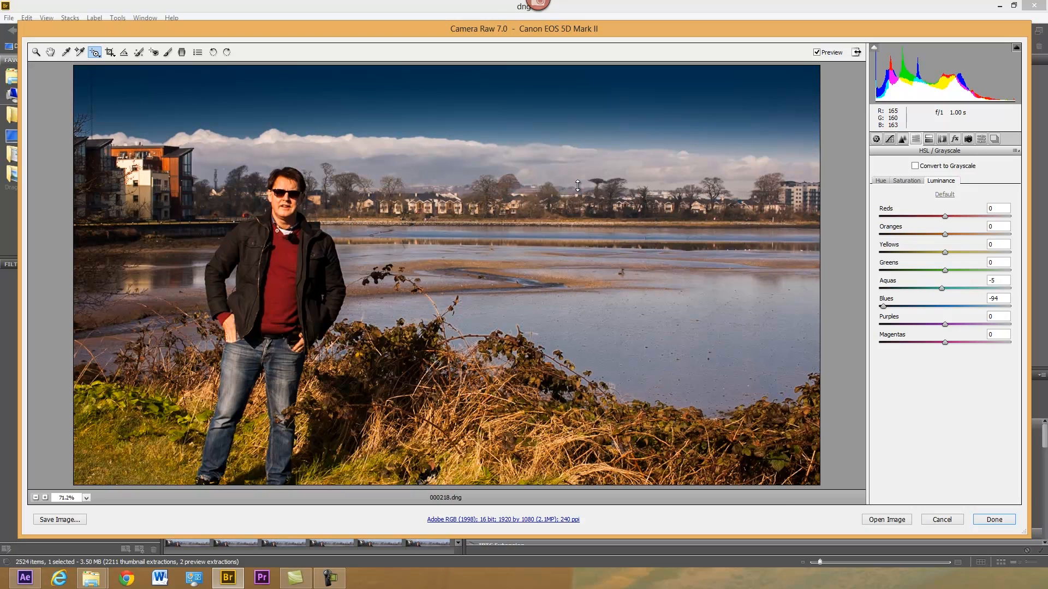
drag(577, 186, 592, 152)
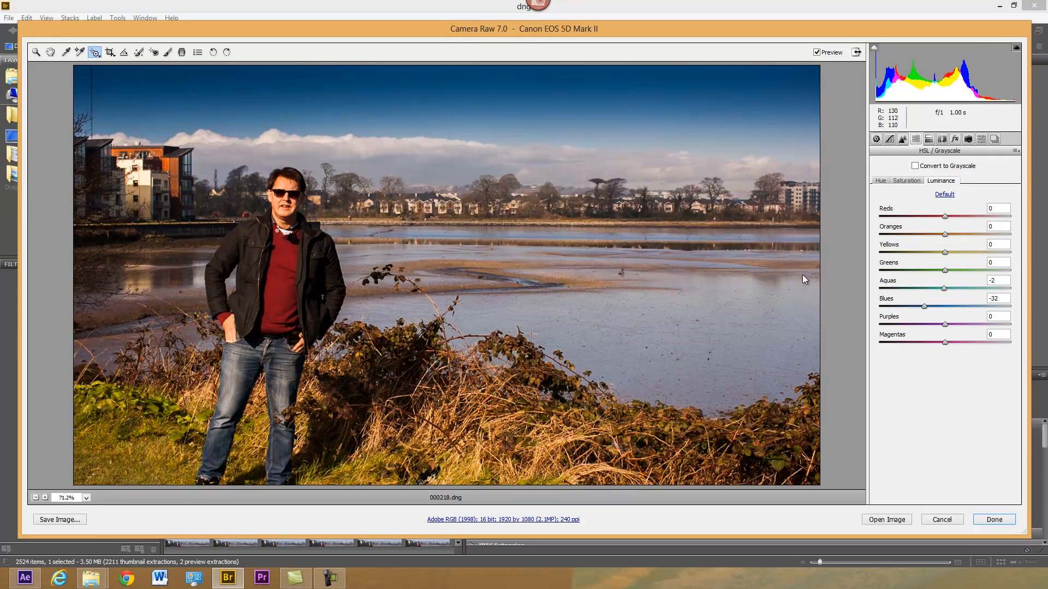
Mute the grass by setting the saturation of the yellows to -39 and the oranges to -3, and apply the grade to the frame.
click(905, 180)
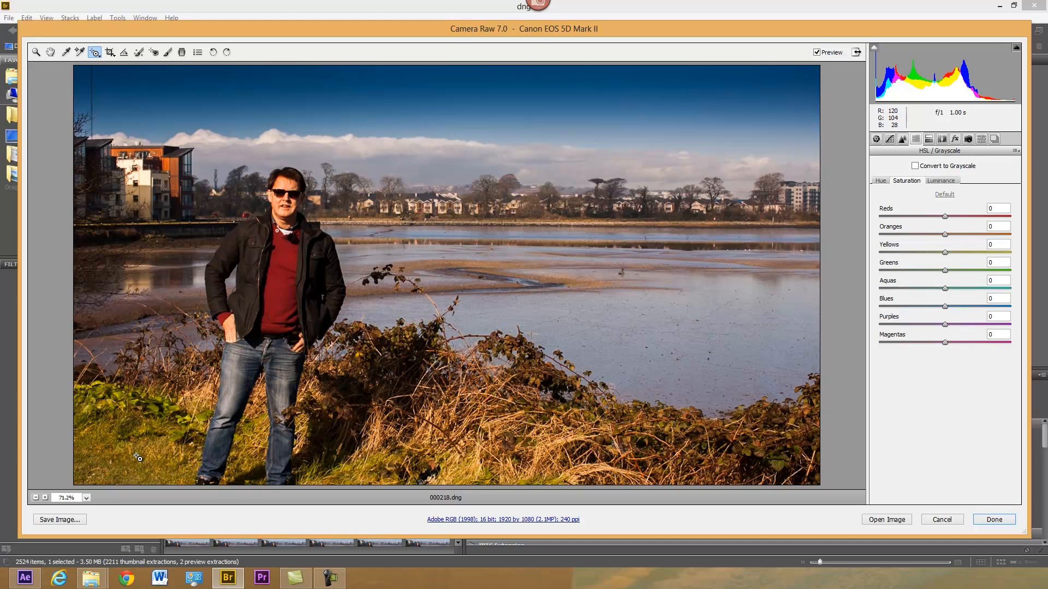
drag(136, 455, 146, 478)
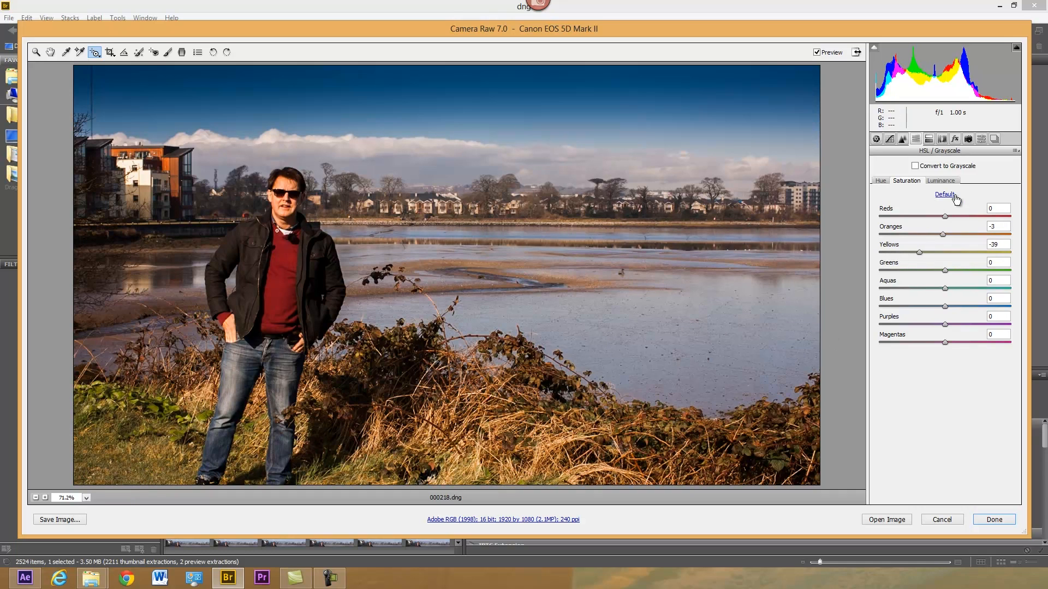
click(876, 139)
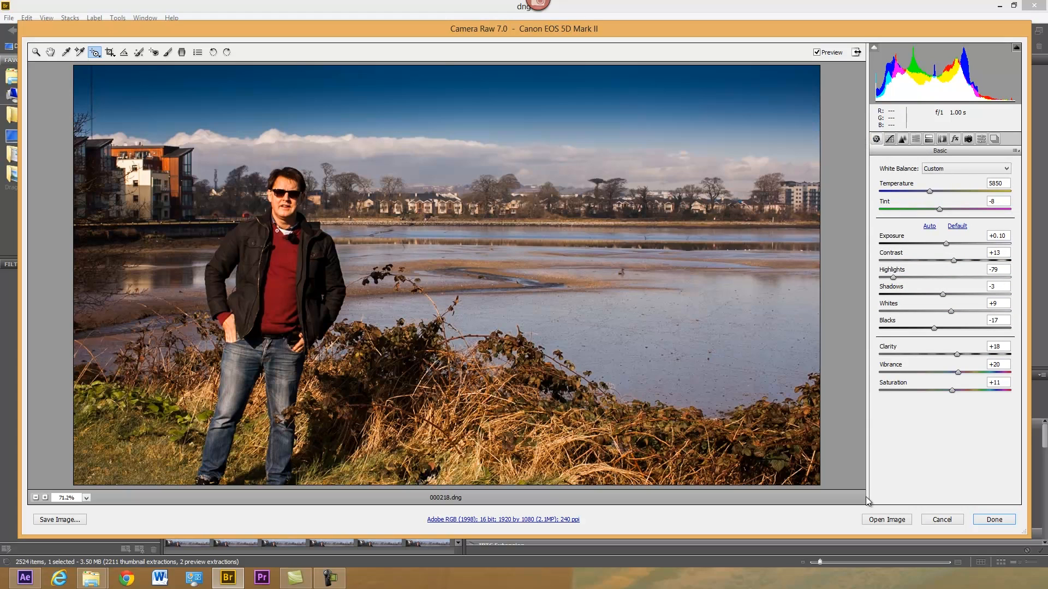
click(991, 520)
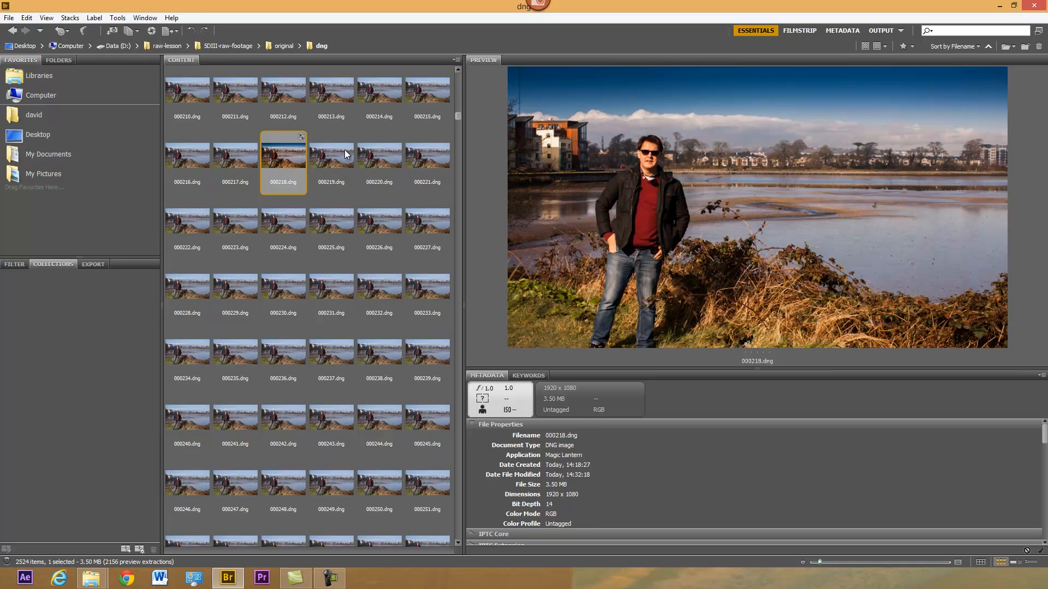
Copy the develop settings of the graded frame 000218.dng.
right_click(293, 158)
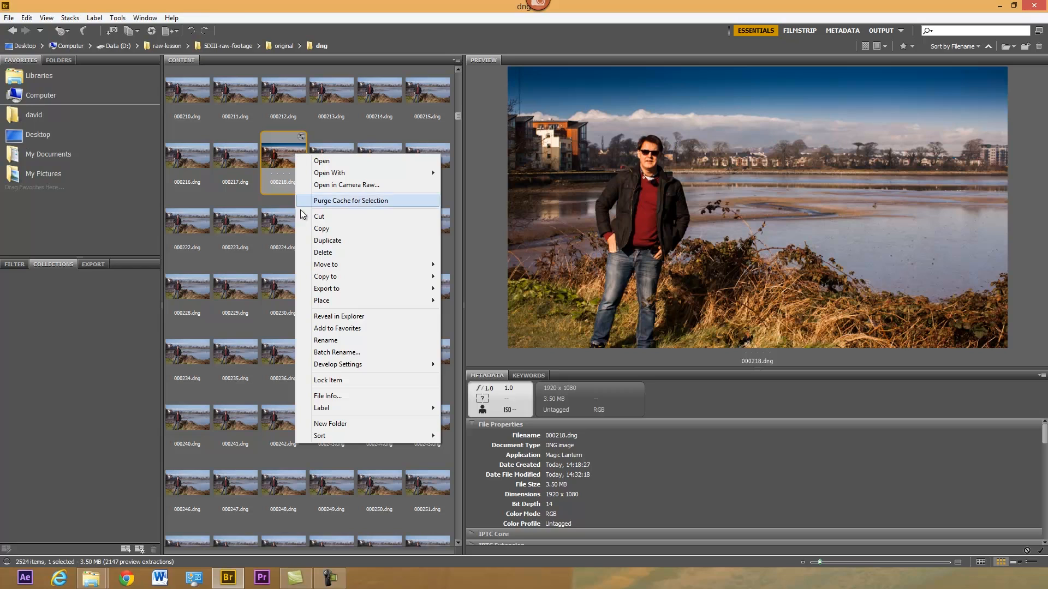
mouse_move(340, 364)
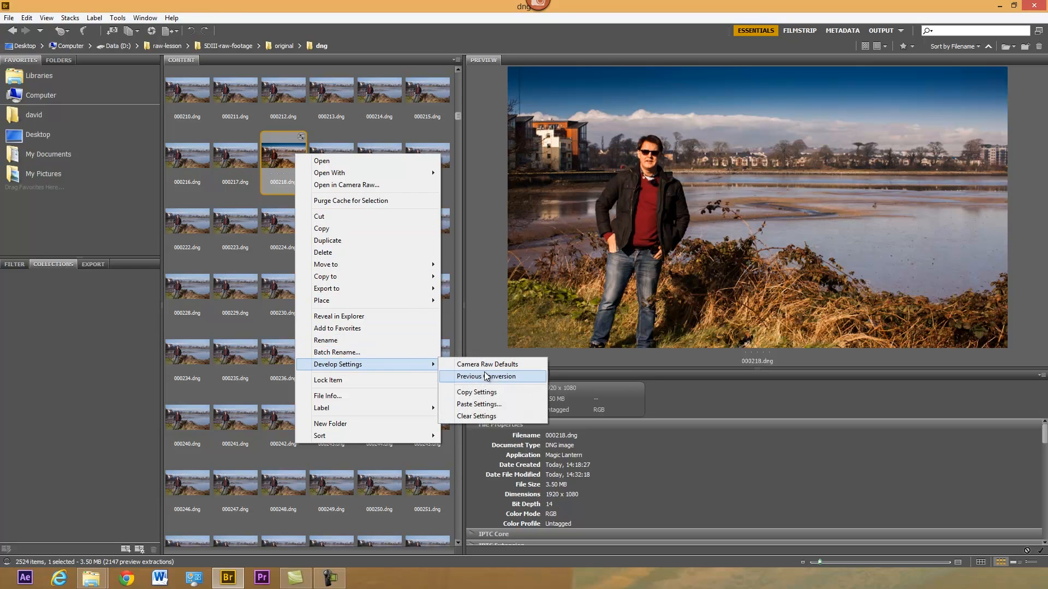
click(476, 392)
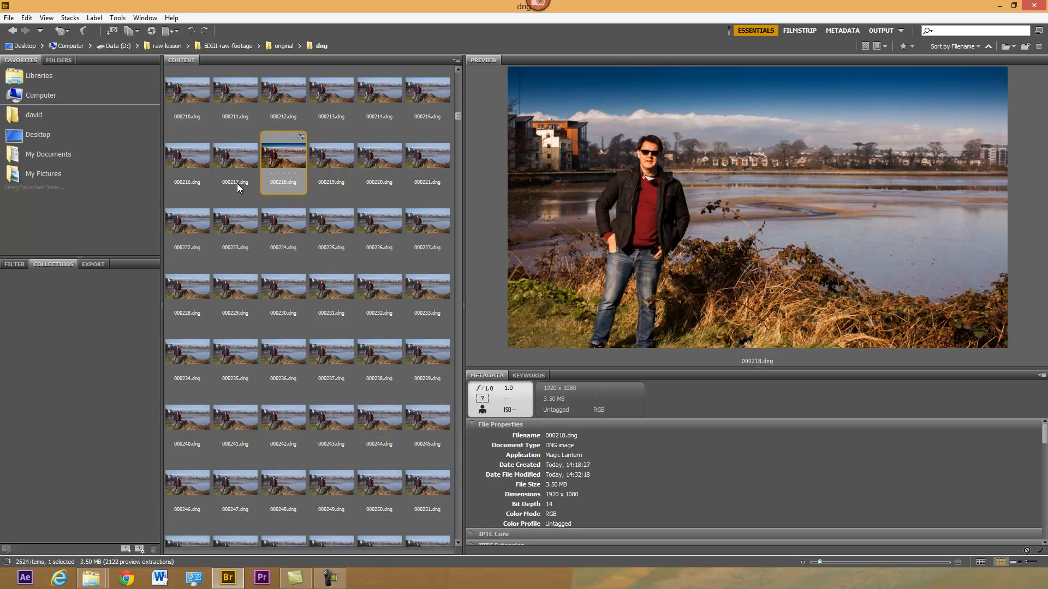
Paste the copied Camera Raw settings onto all DNG frames in the folder, using a subset that includes the local sky gradient.
click(26, 17)
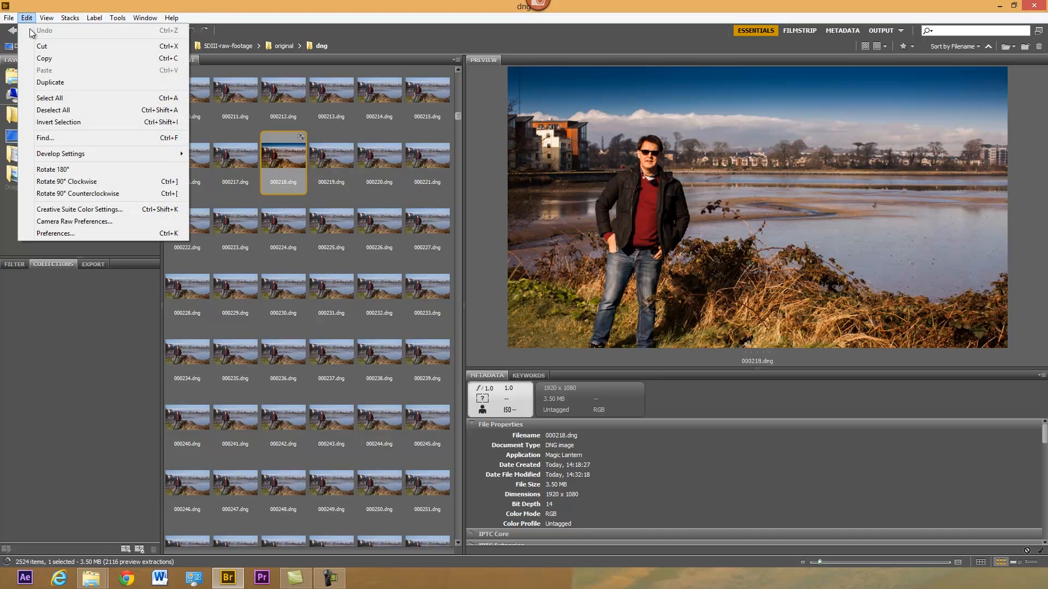
click(51, 98)
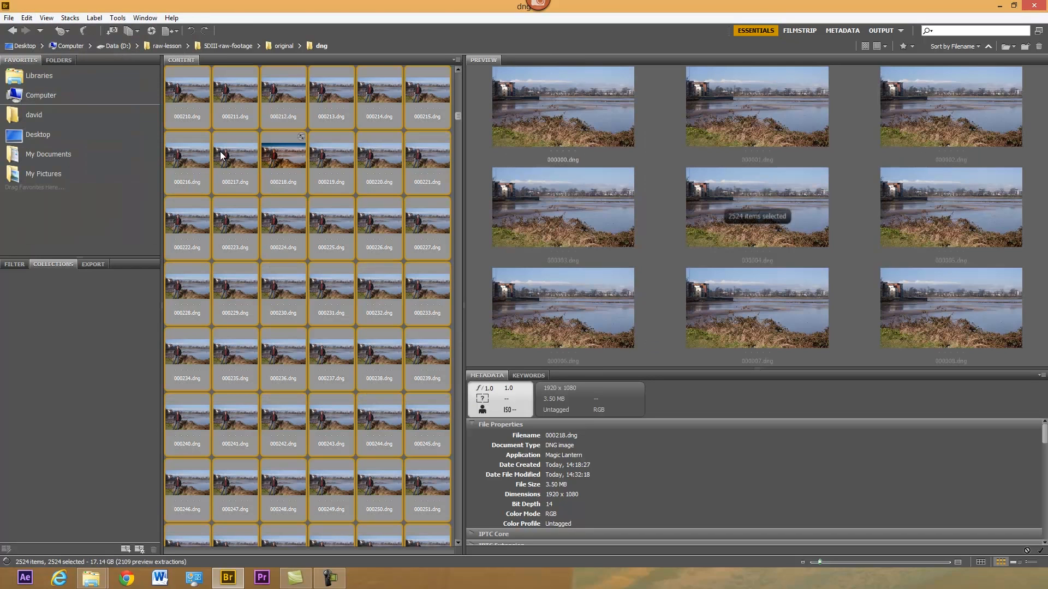
right_click(286, 157)
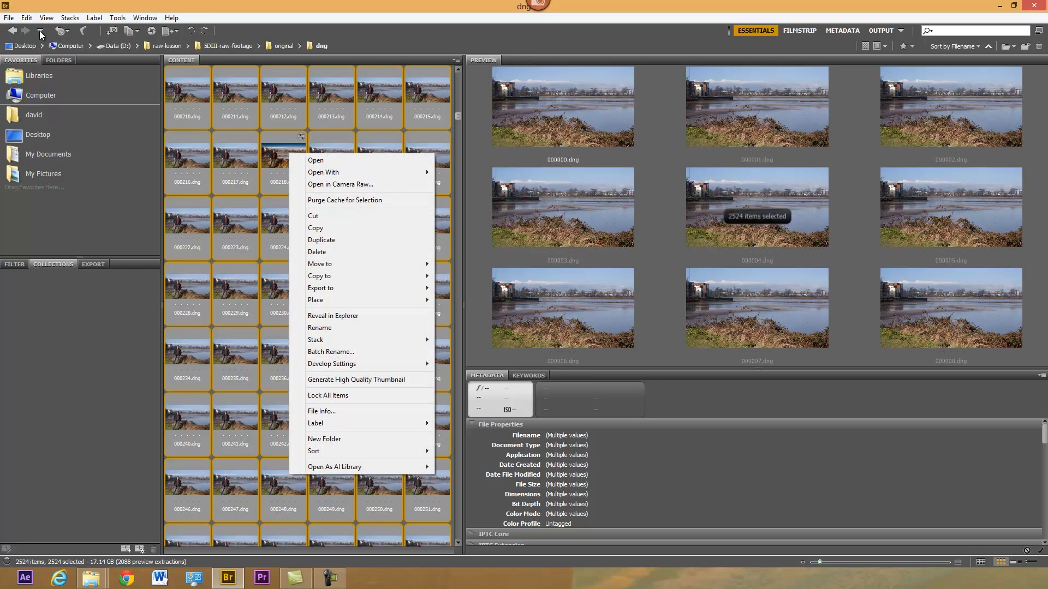
click(26, 18)
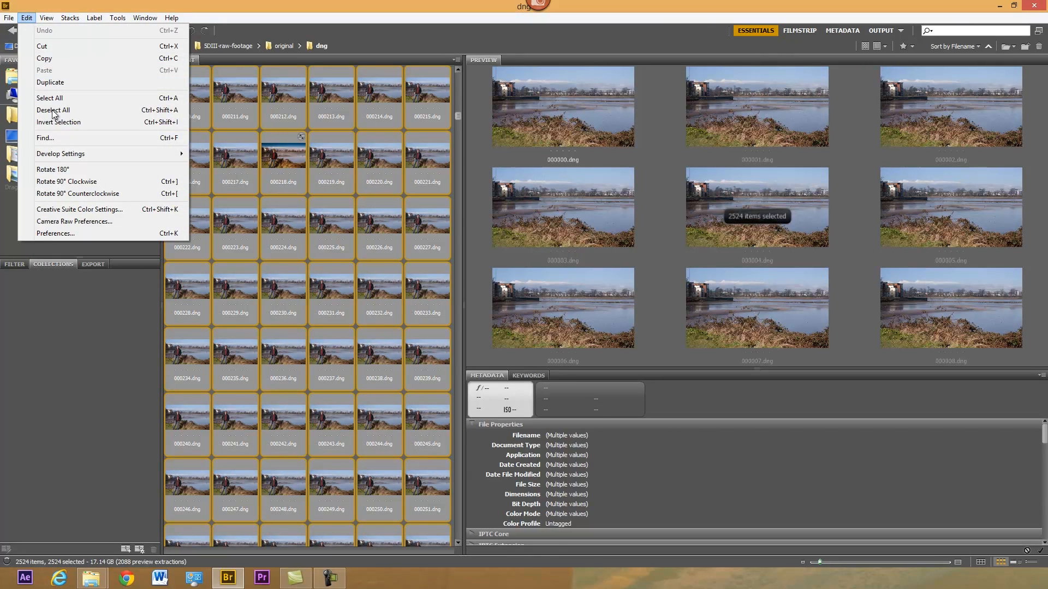
mouse_move(70, 159)
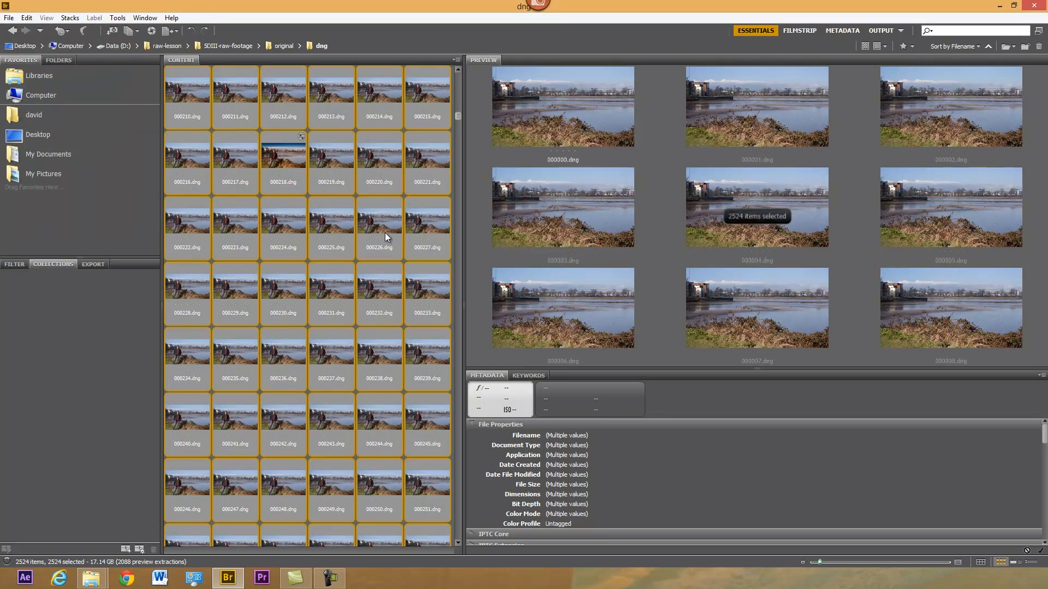
key(ctrl+alt+v)
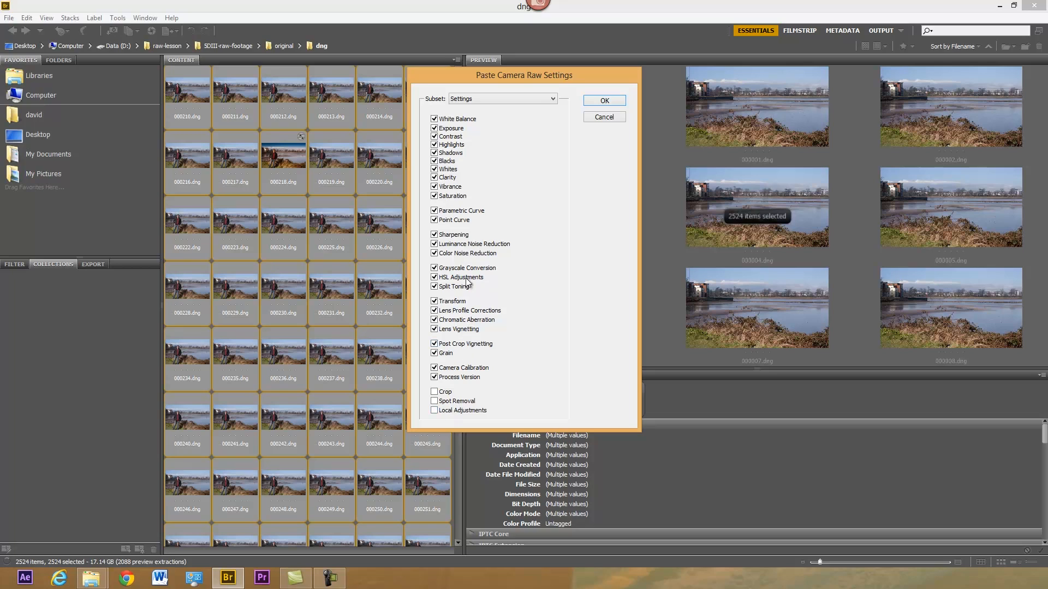
click(549, 99)
click(512, 110)
click(594, 101)
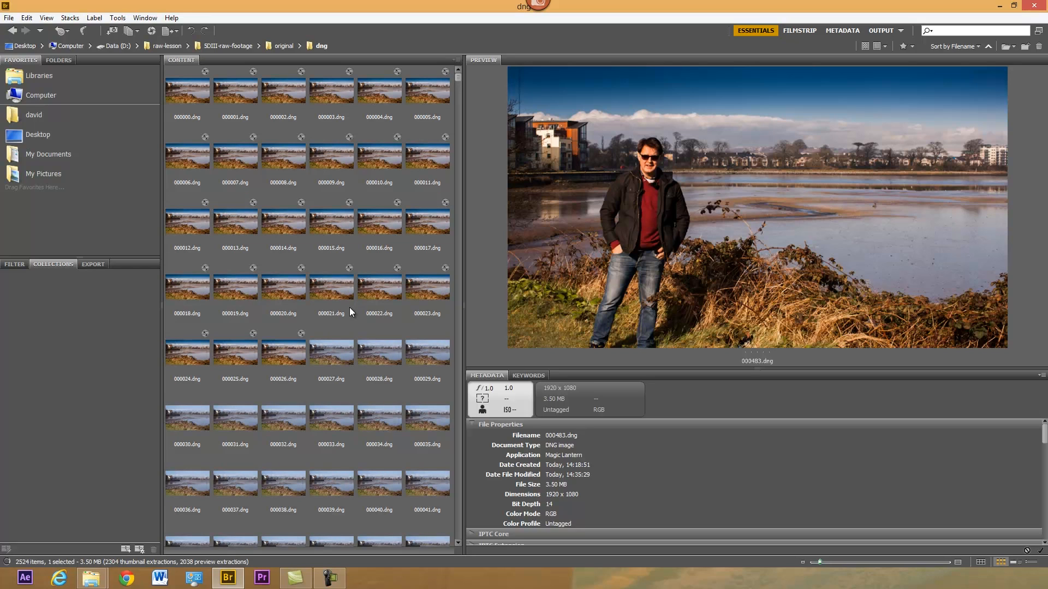
Open frame 000014.dng in Camera Raw and compare its pasted image settings with the Camera Raw defaults.
click(288, 226)
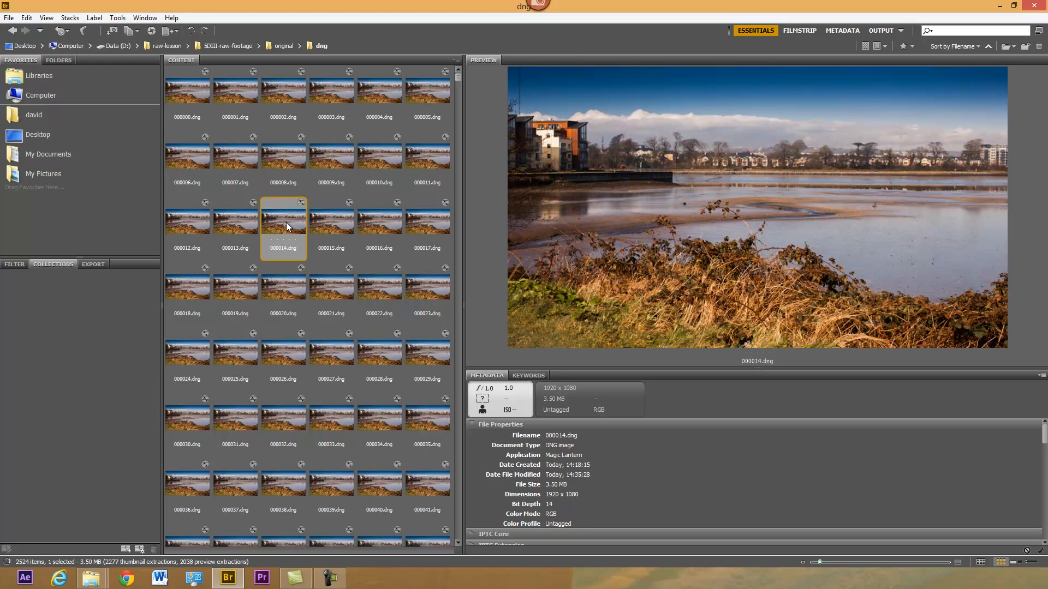
right_click(287, 222)
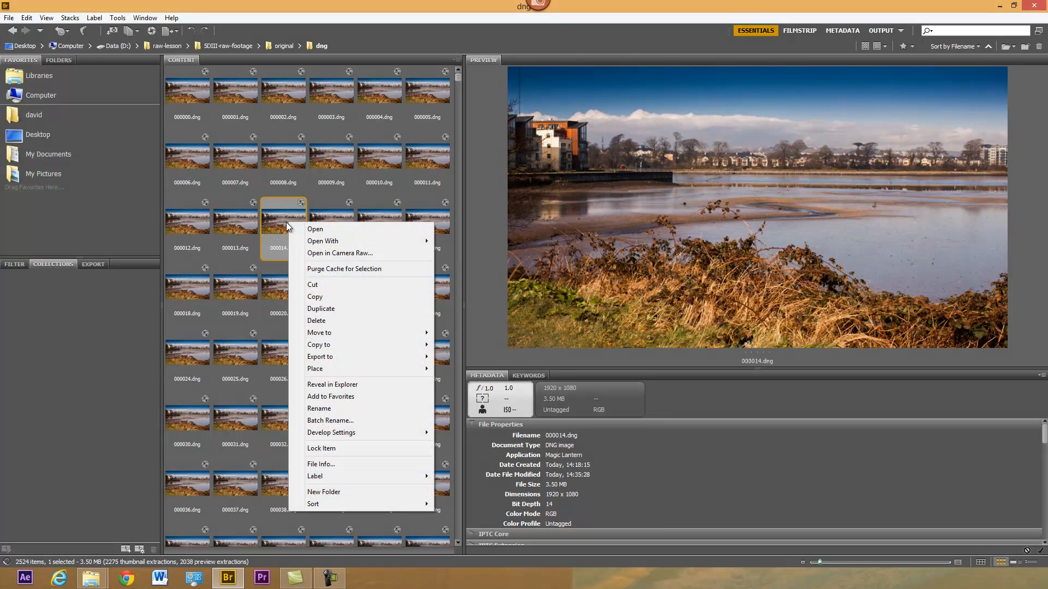
click(311, 254)
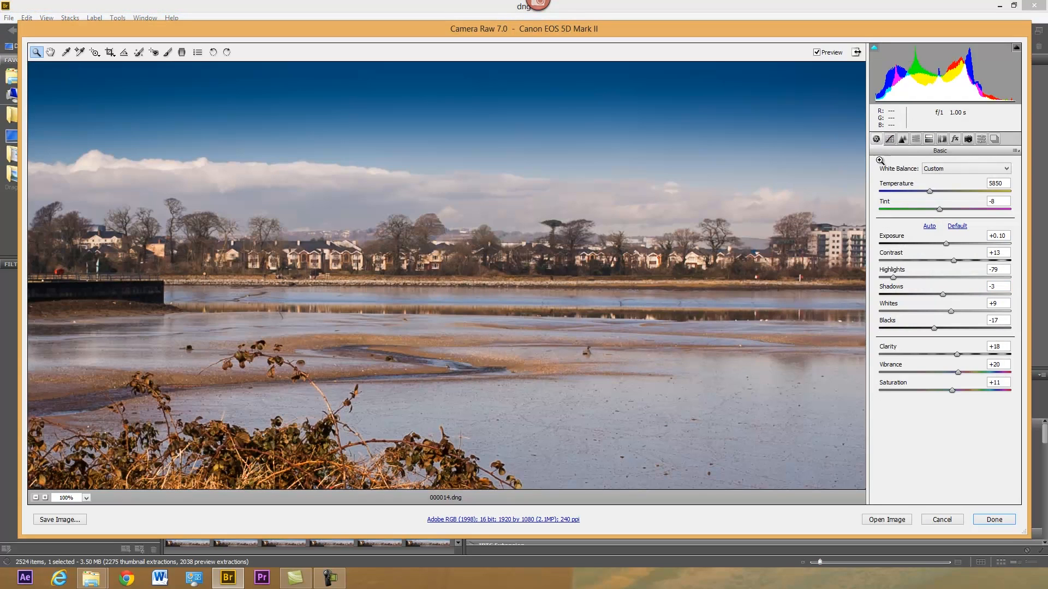
click(1016, 152)
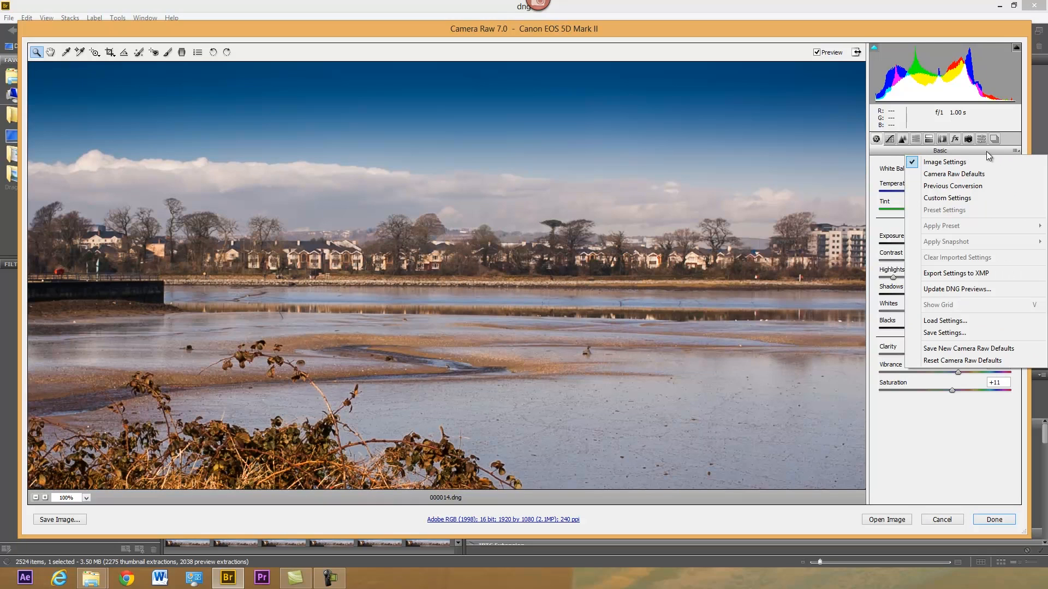
click(957, 174)
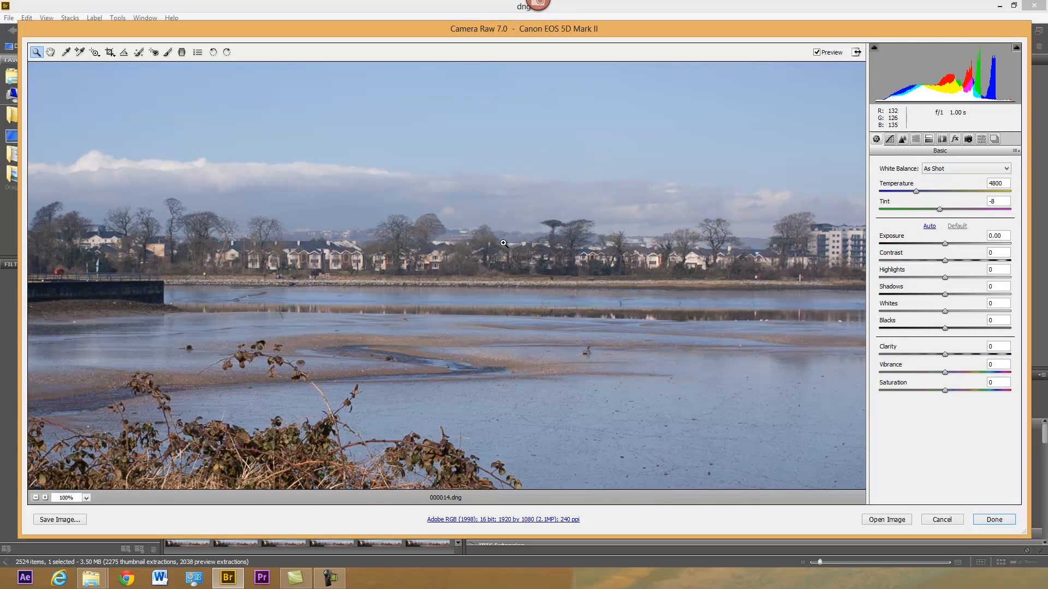
click(1018, 150)
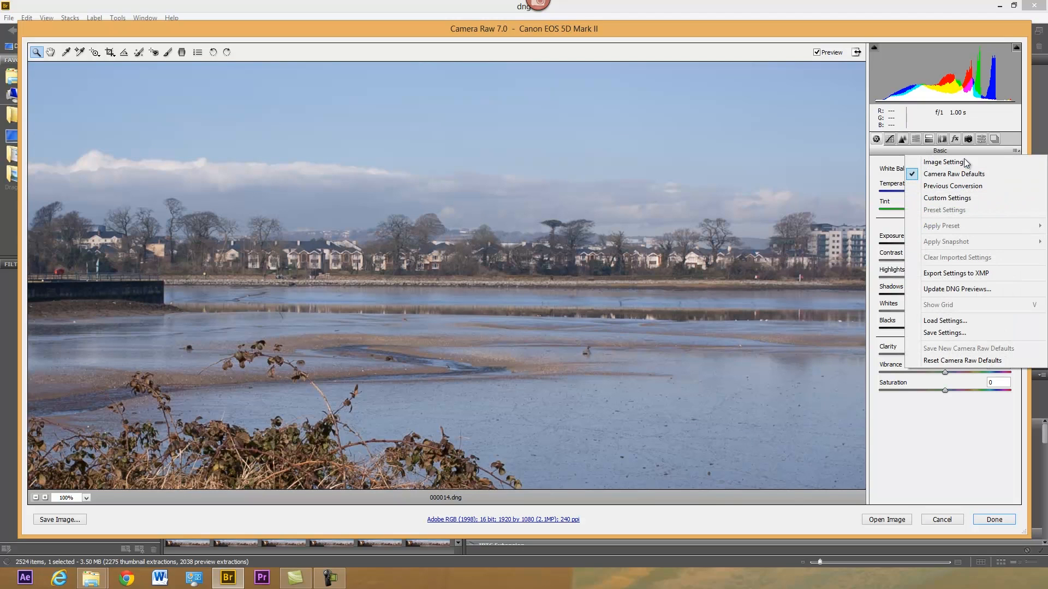
click(939, 162)
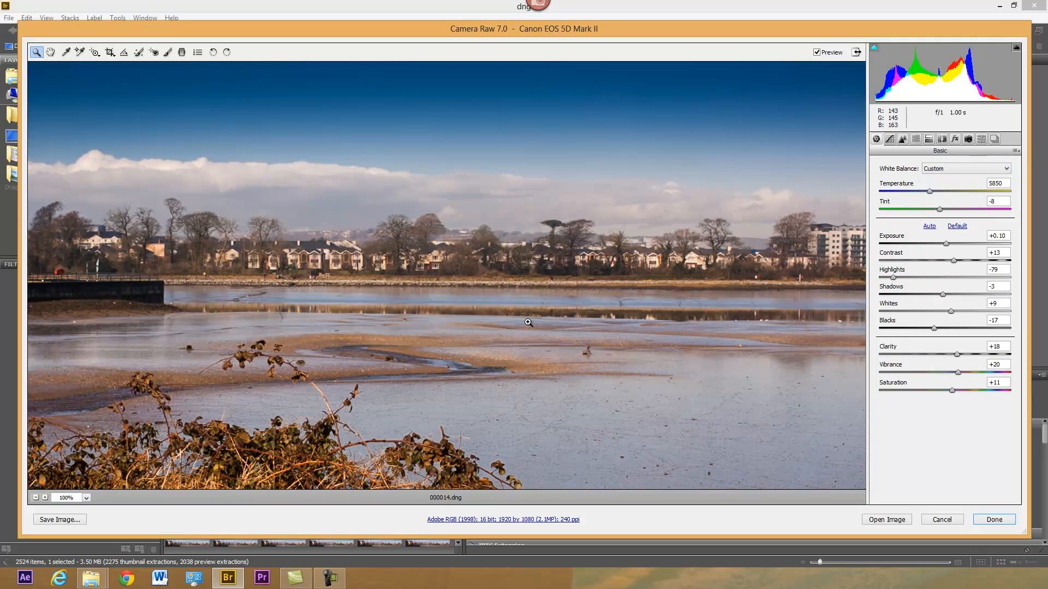